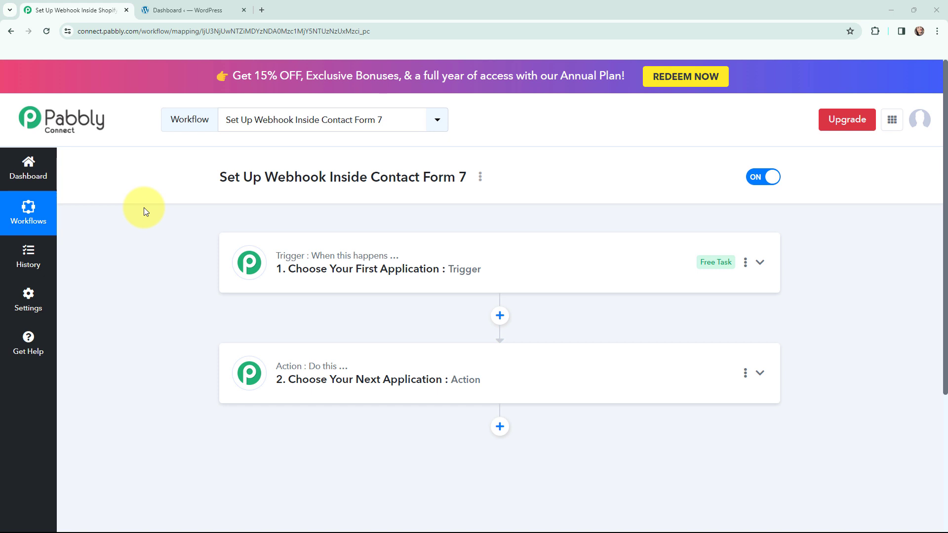
- Choose Contact Form 7 as the trigger application of the workflow
left_click(256, 264)
left_click(284, 331)
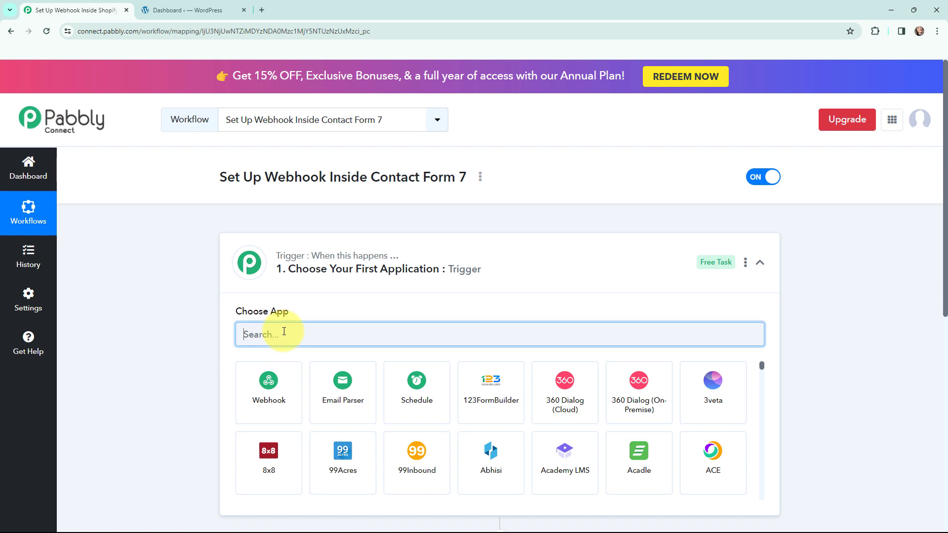
type("contact ")
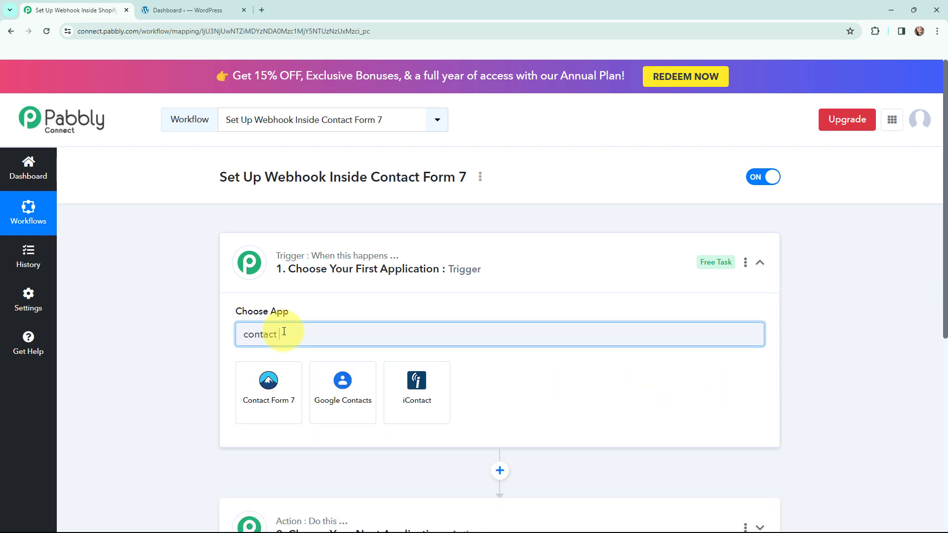
type("form 7")
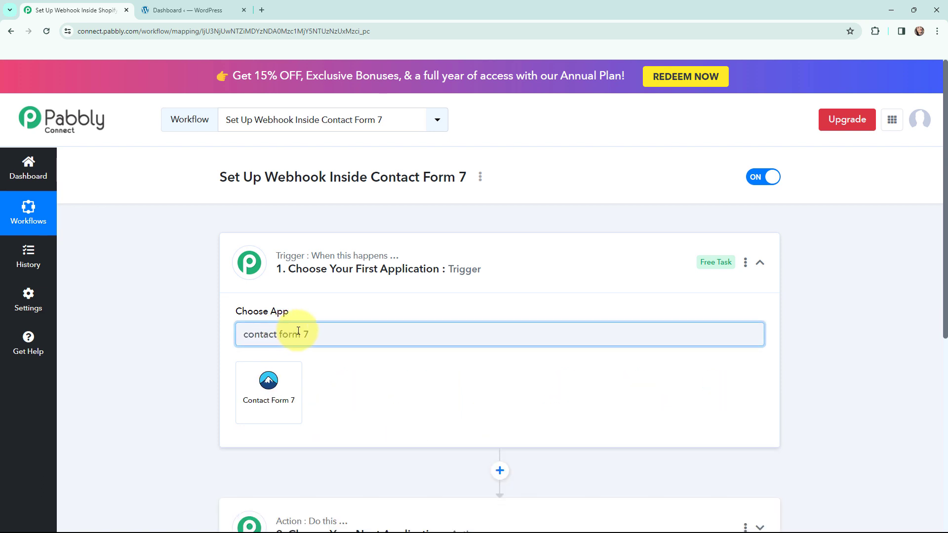
left_click(269, 382)
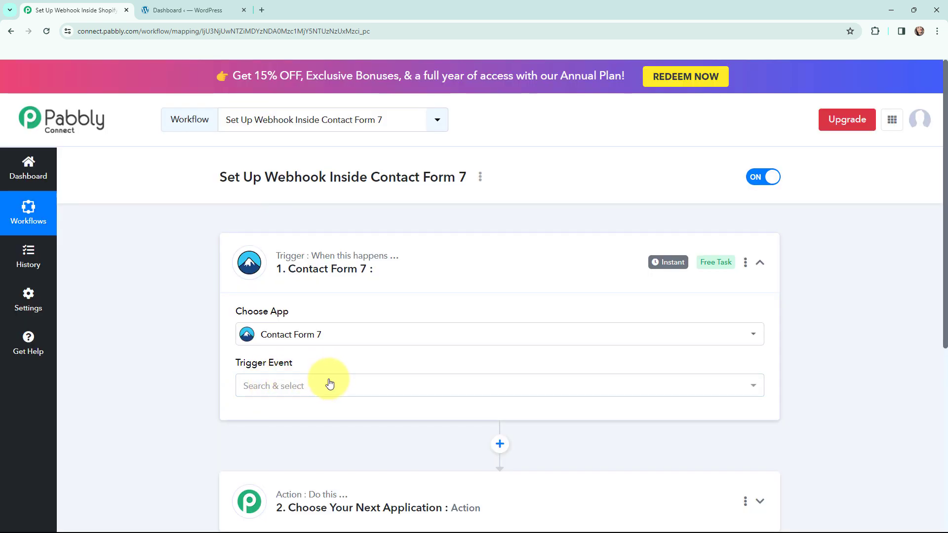
- Set the trigger event to New Form Submission
left_click(328, 383)
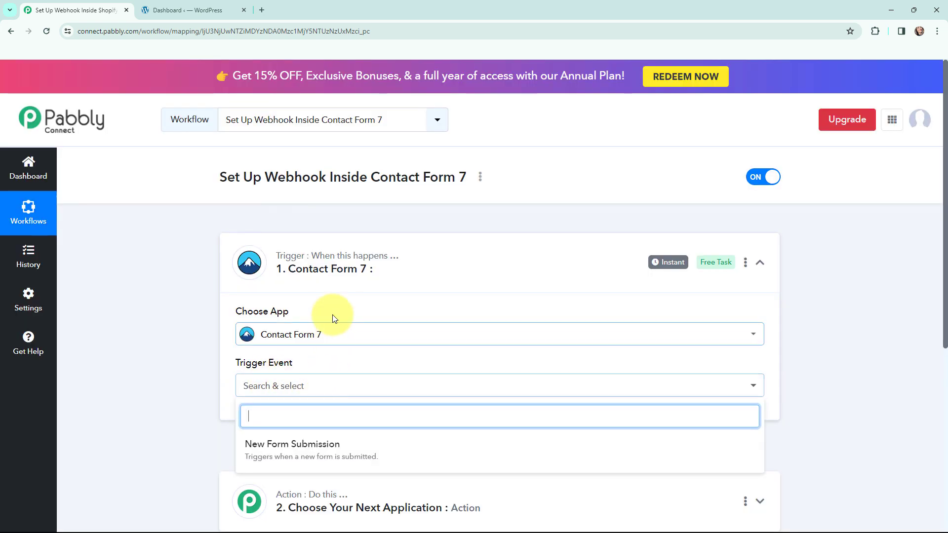
scroll(338, 307, "down", 1)
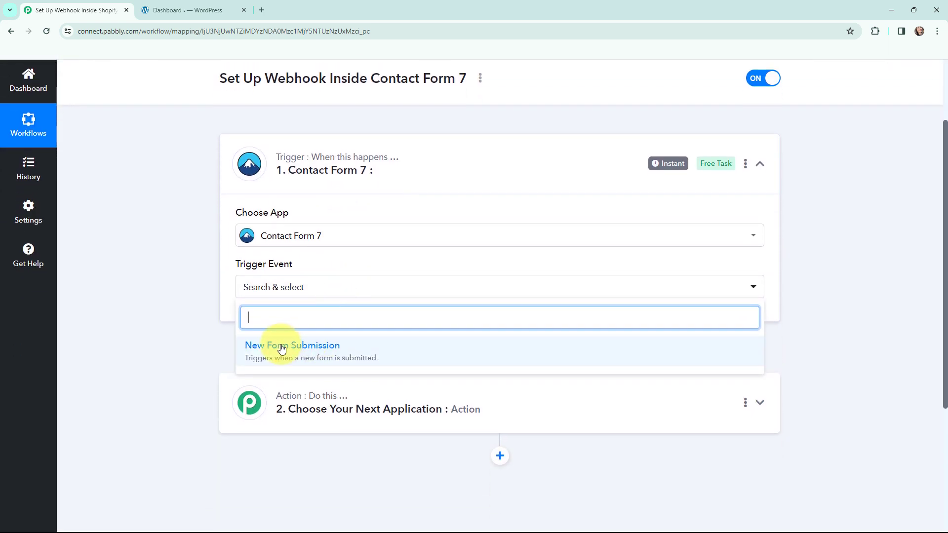
left_click(368, 352)
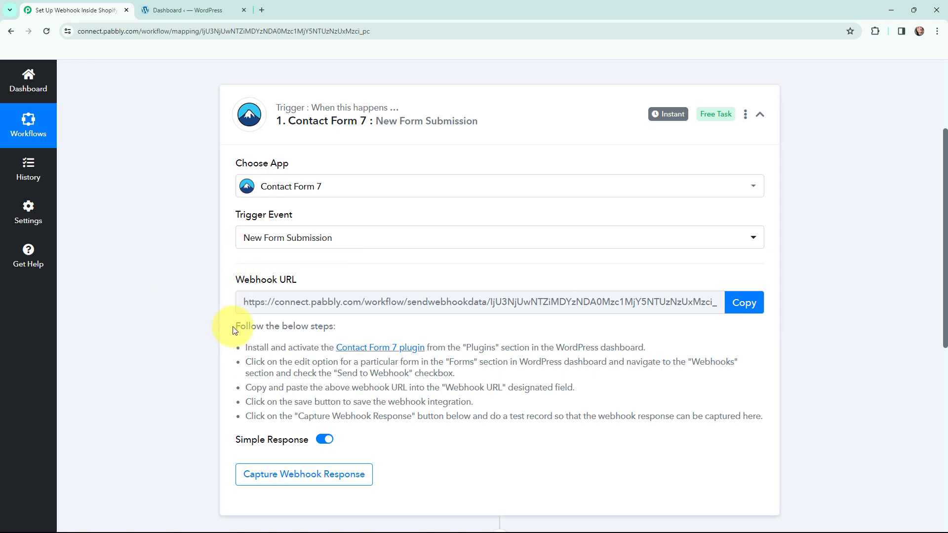
- Read the webhook setup instructions, check the WordPress Contact entries, and open the linked Contact Form 7 plugin page
left_click_drag(235, 330, 764, 418)
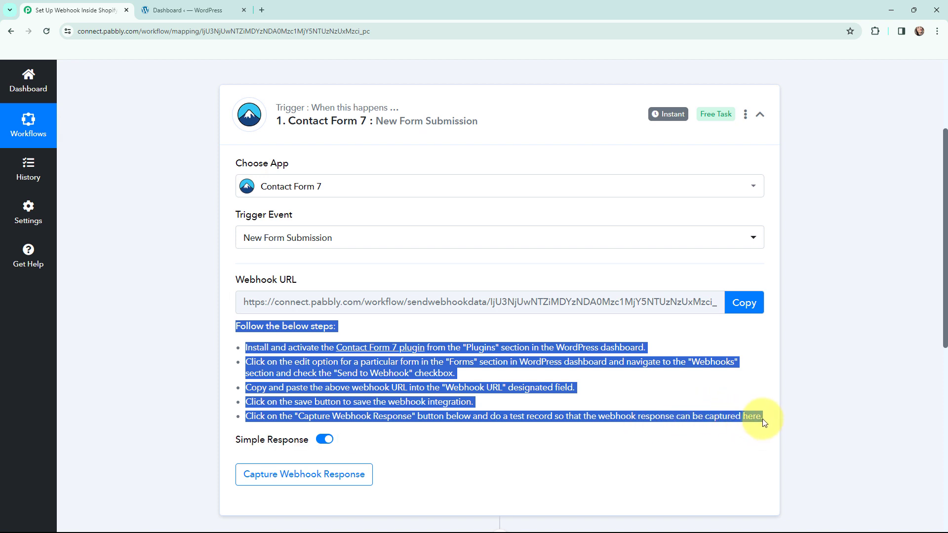
left_click(167, 343)
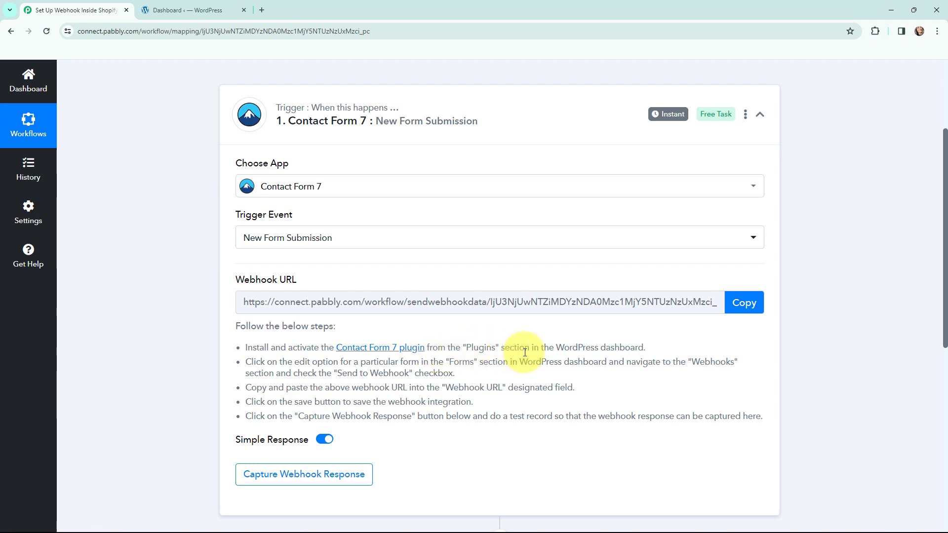
left_click(172, 7)
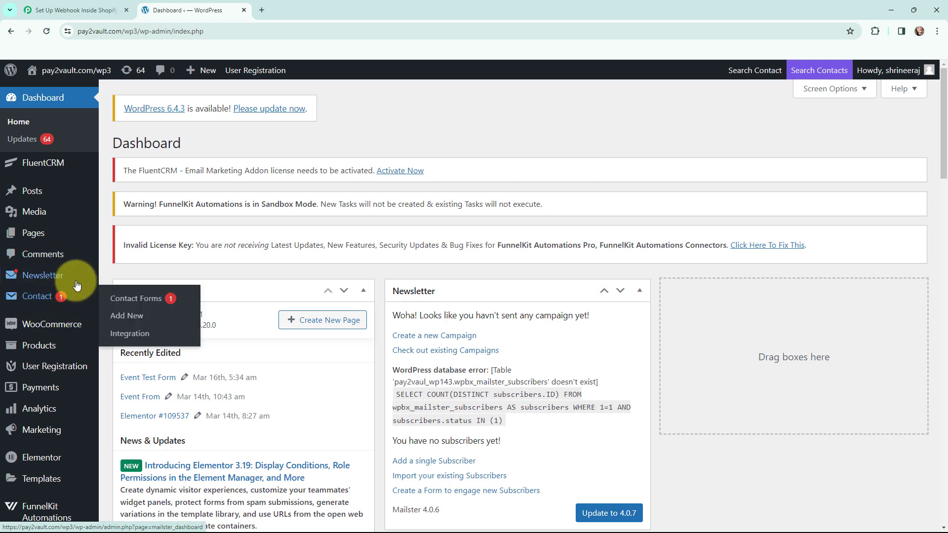
mouse_move(76, 300)
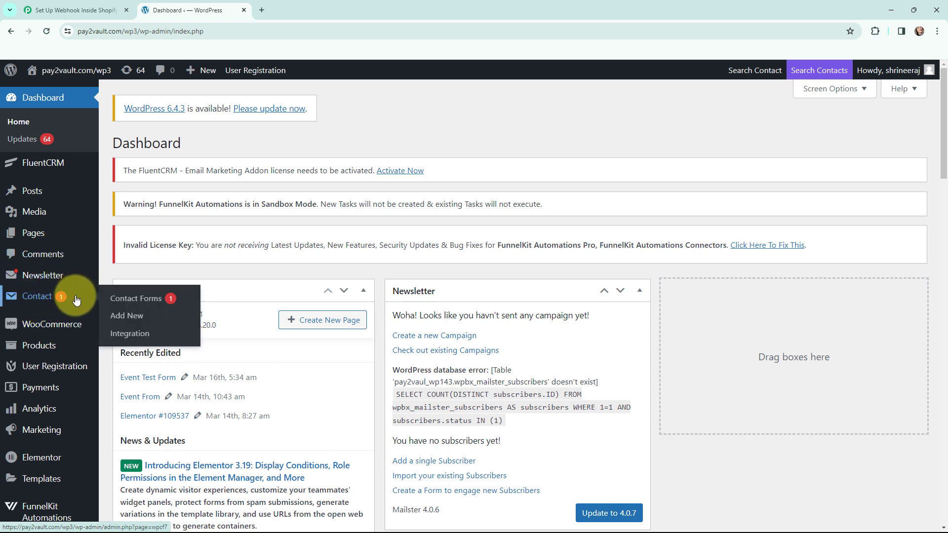
left_click(78, 10)
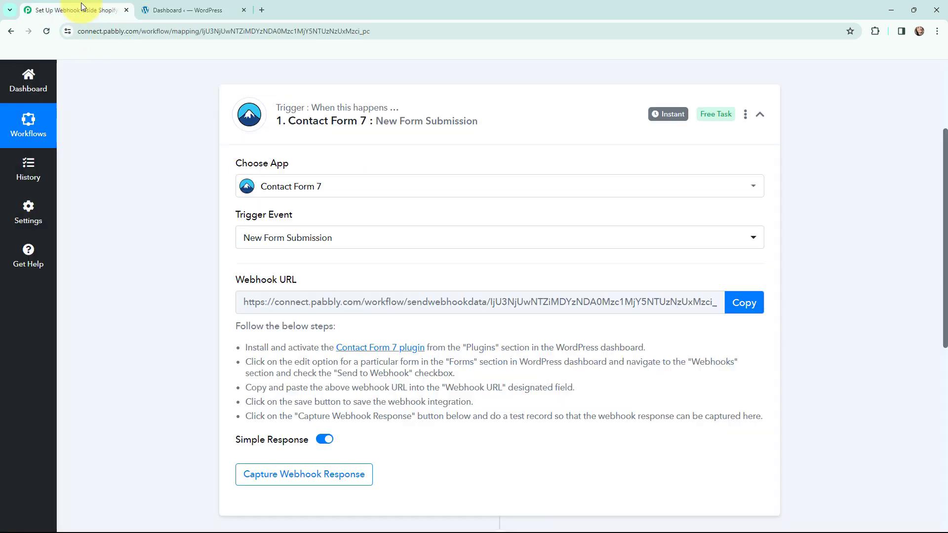
left_click(371, 348)
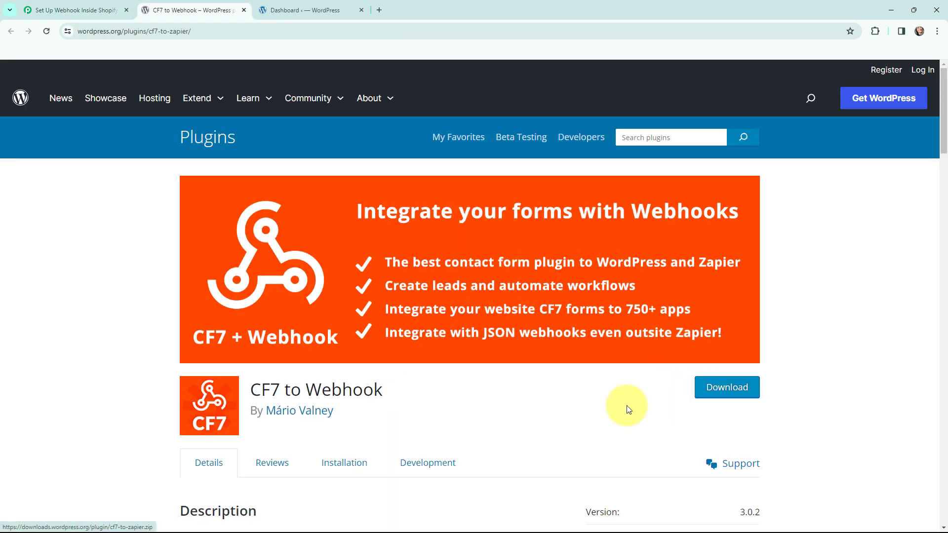
- Switch to the WordPress dashboard and look up the CF7 to Webhook plugin among the installed plugins
left_click(274, 4)
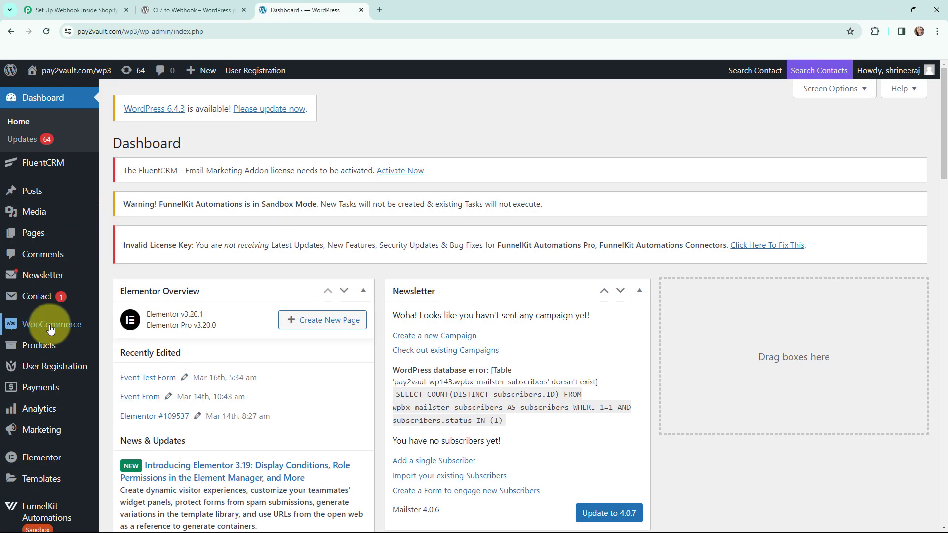
scroll(53, 328, "down", 1)
mouse_move(57, 405)
scroll(57, 405, "down", 2)
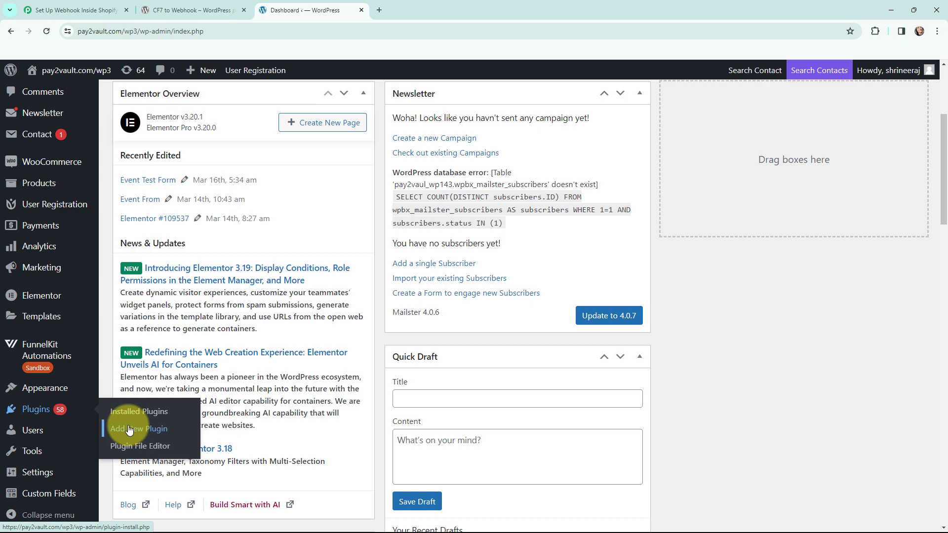
left_click(207, 10)
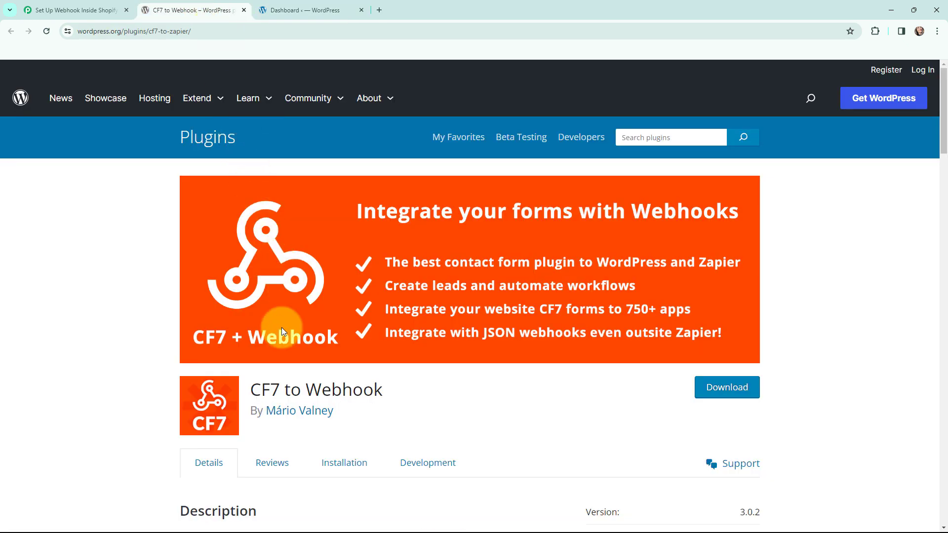
left_click(300, 10)
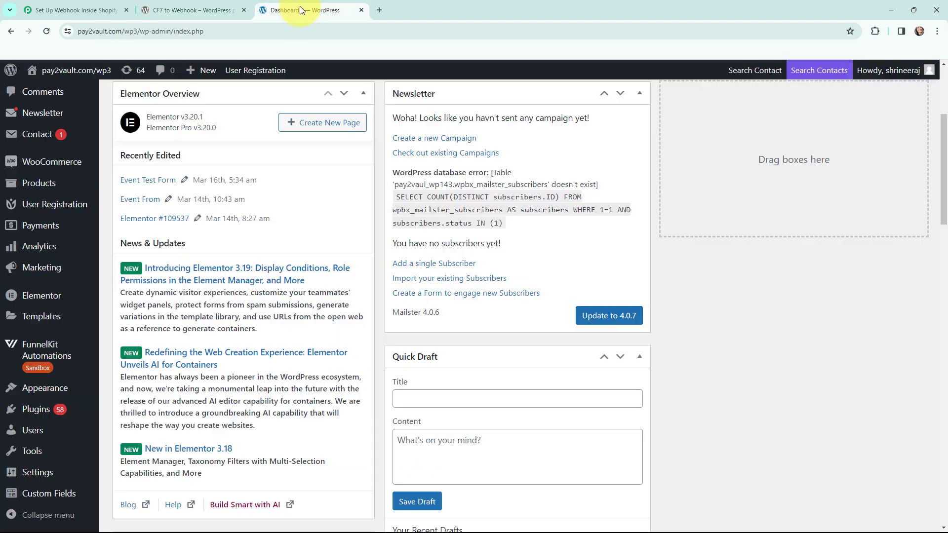
mouse_move(50, 410)
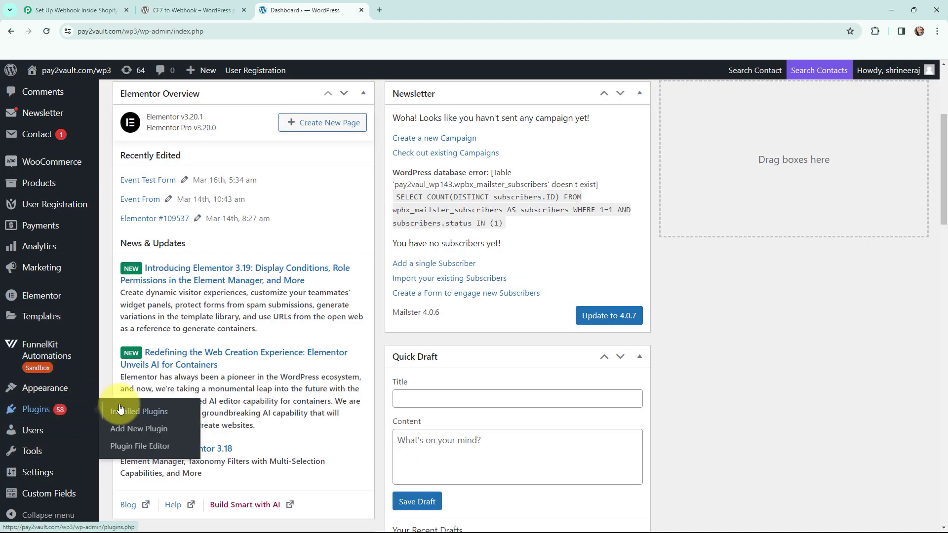
left_click(160, 413)
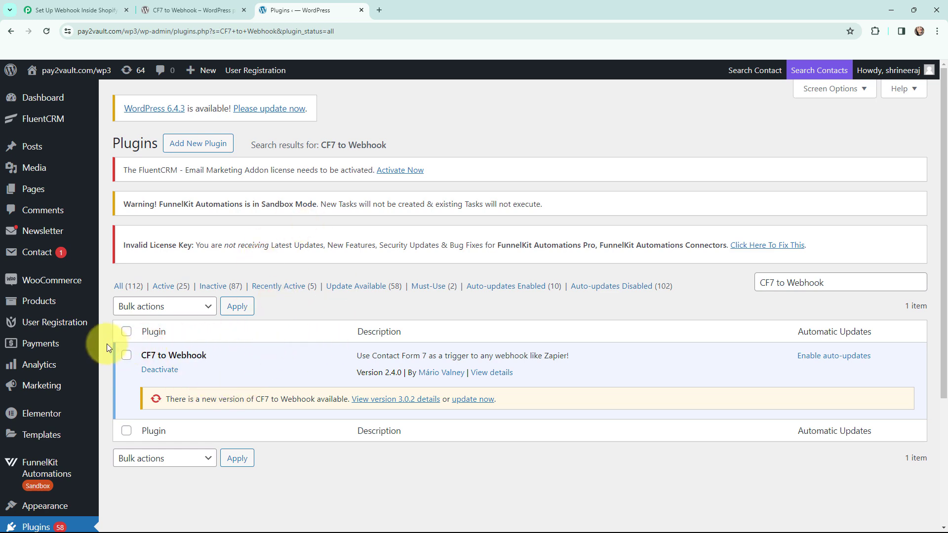
scroll(100, 339, "down", 3)
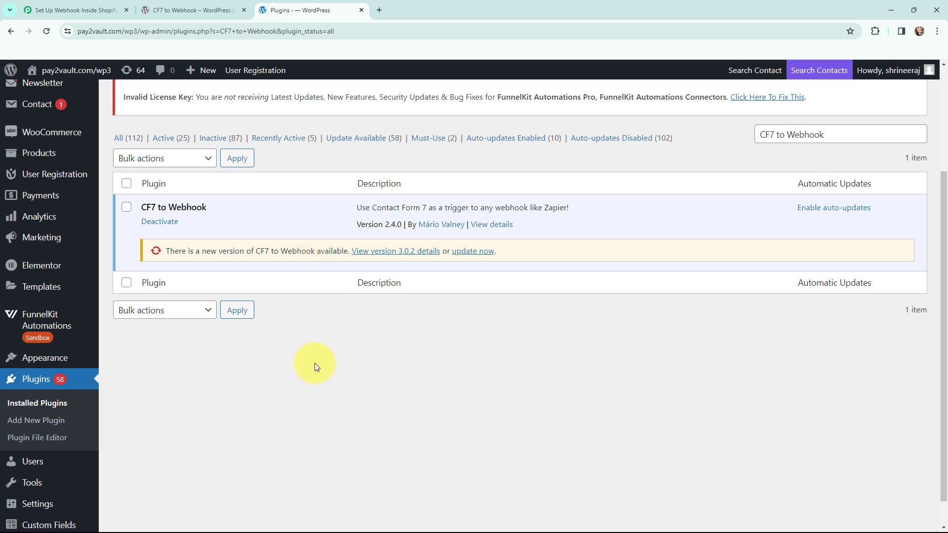
- Open the contact form "Enquiry Form for Interior Designing Services" for editing and review its form fields
scroll(315, 363, "up", 3)
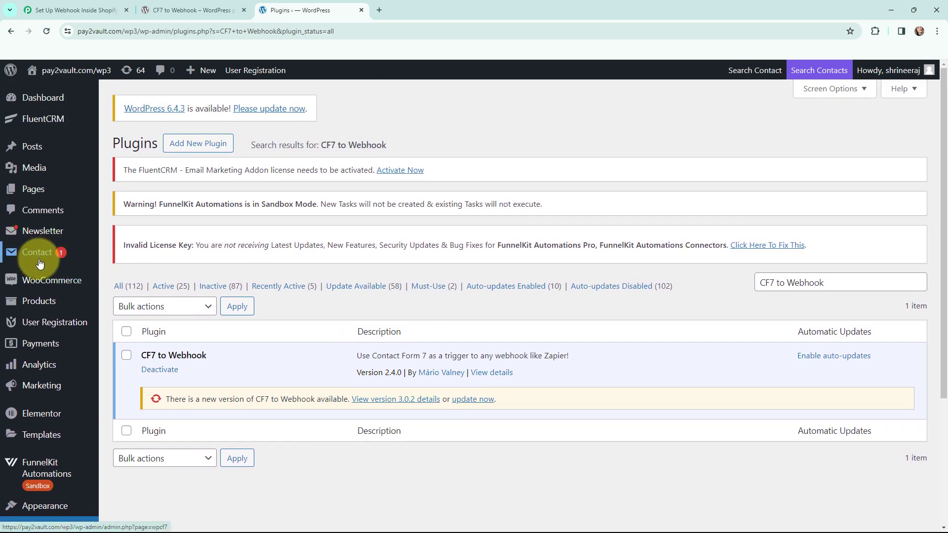
mouse_move(40, 264)
left_click(134, 255)
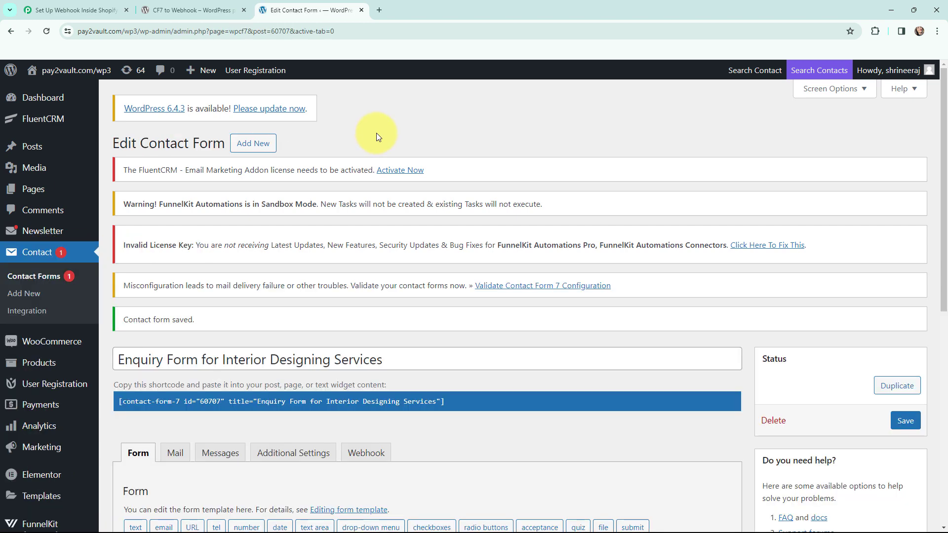
scroll(380, 135, "down", 4)
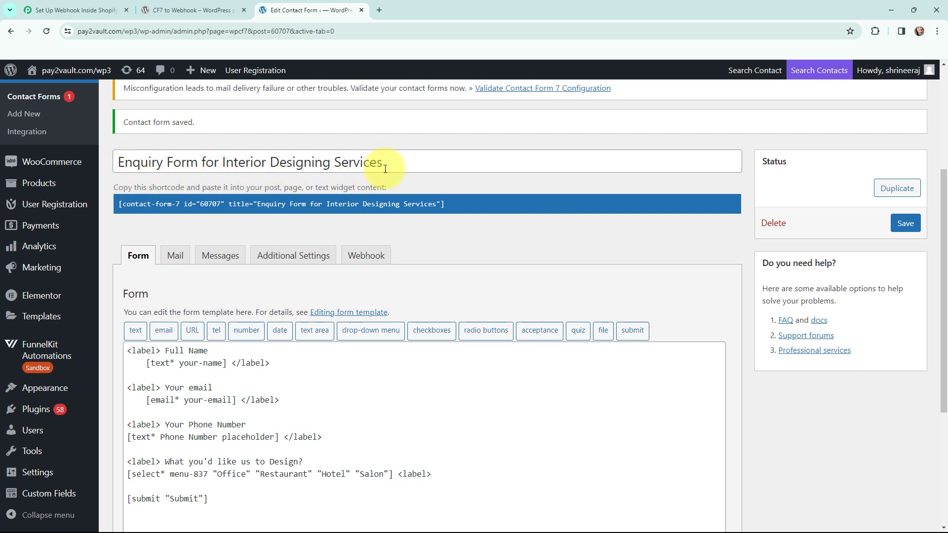
scroll(390, 281, "down", 3)
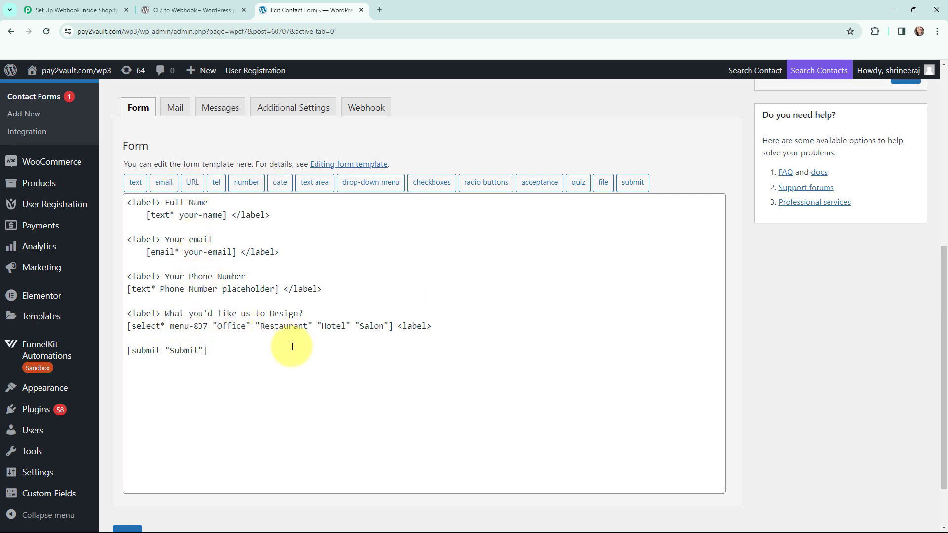
scroll(274, 363, "up", 1)
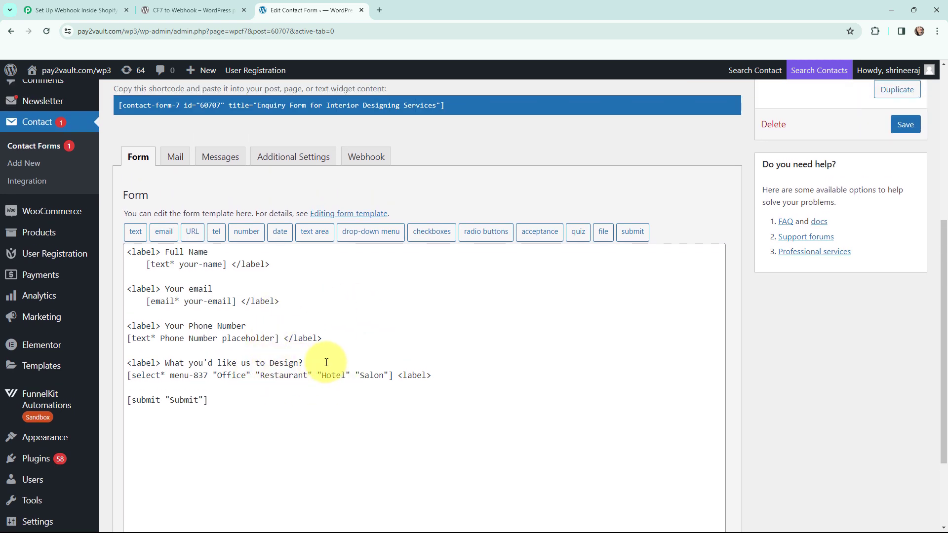
scroll(328, 363, "up", 2)
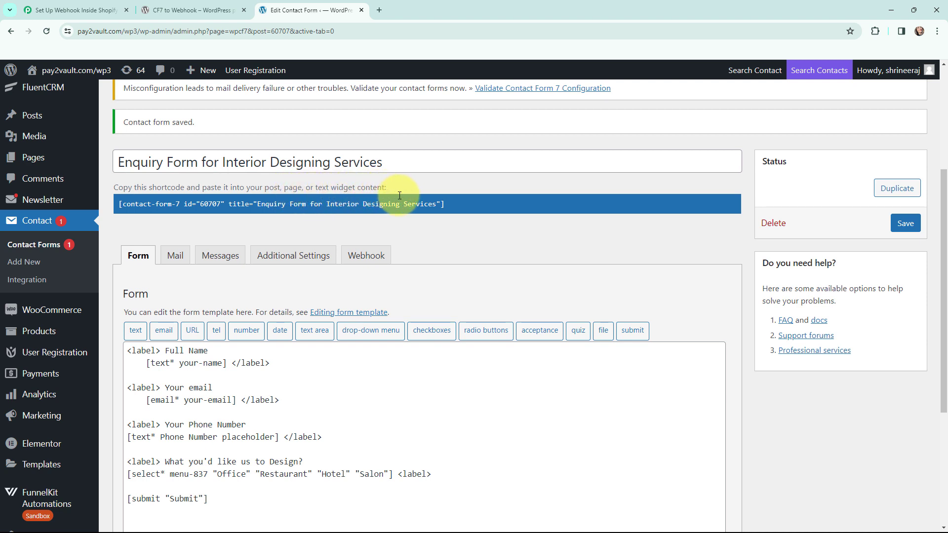
- Publish a new page titled "Enquiry Form for Interior Designing Services" containing the contact form's shortcode, and view the live page
left_click(201, 206)
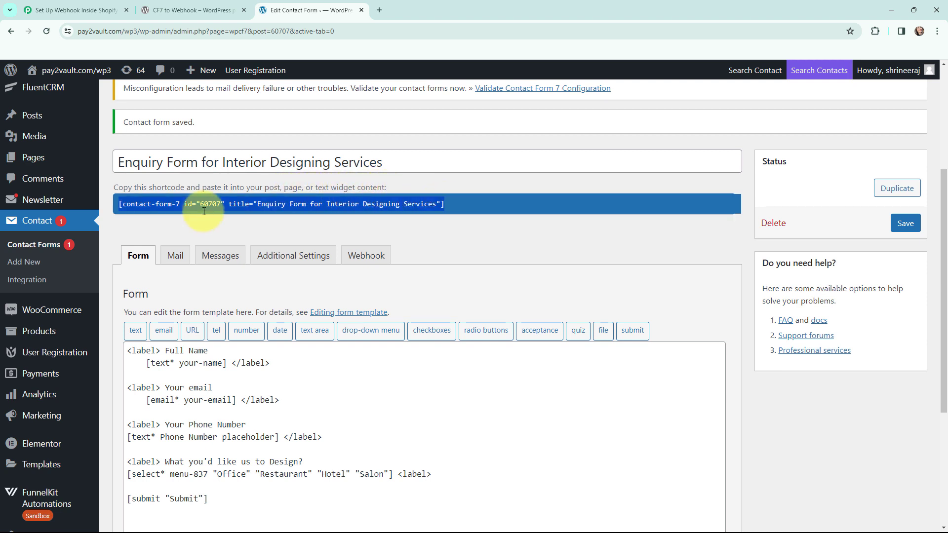
left_click(34, 157)
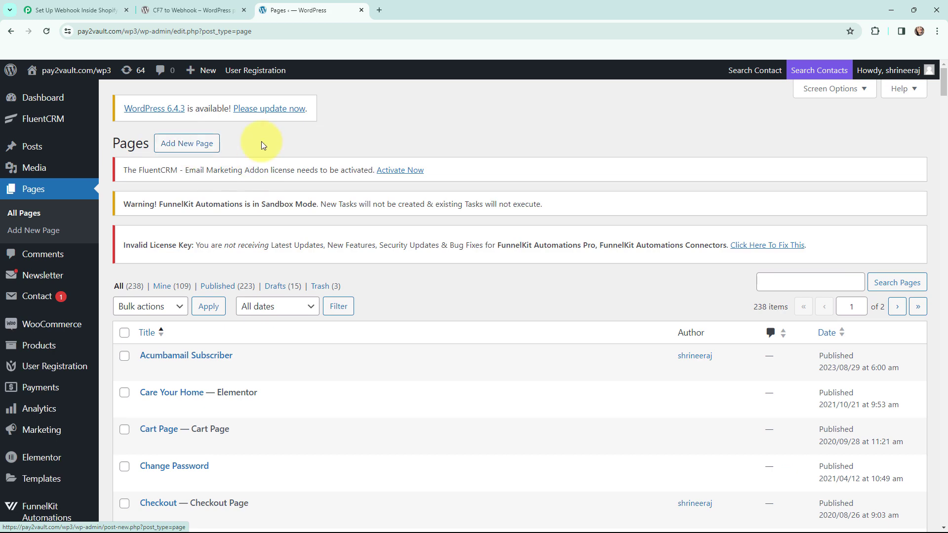
left_click(214, 158)
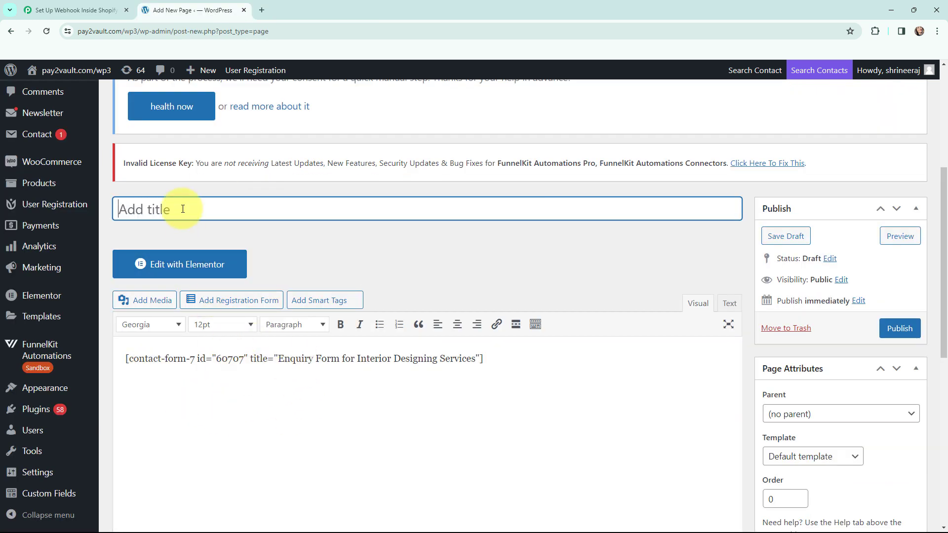
type("Enquiry Form for Interior Designing Services")
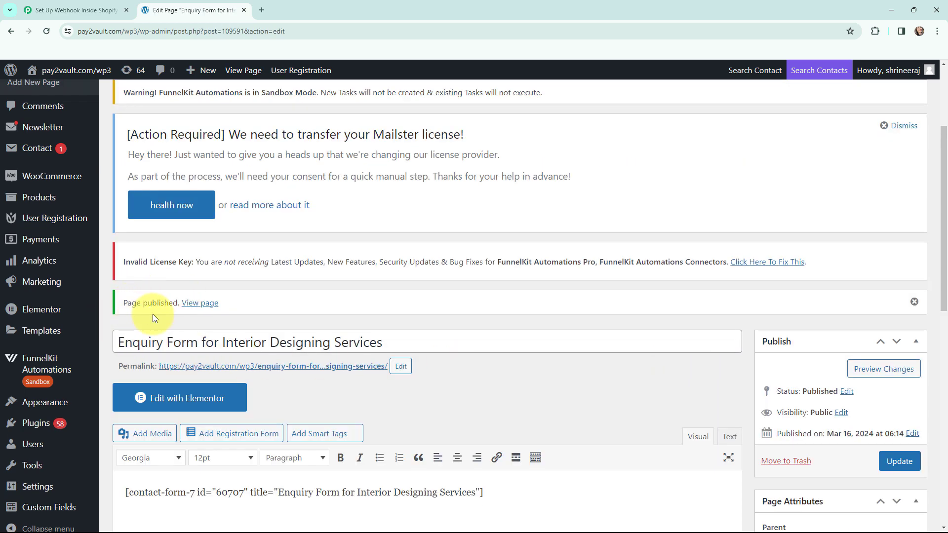
left_click(205, 306)
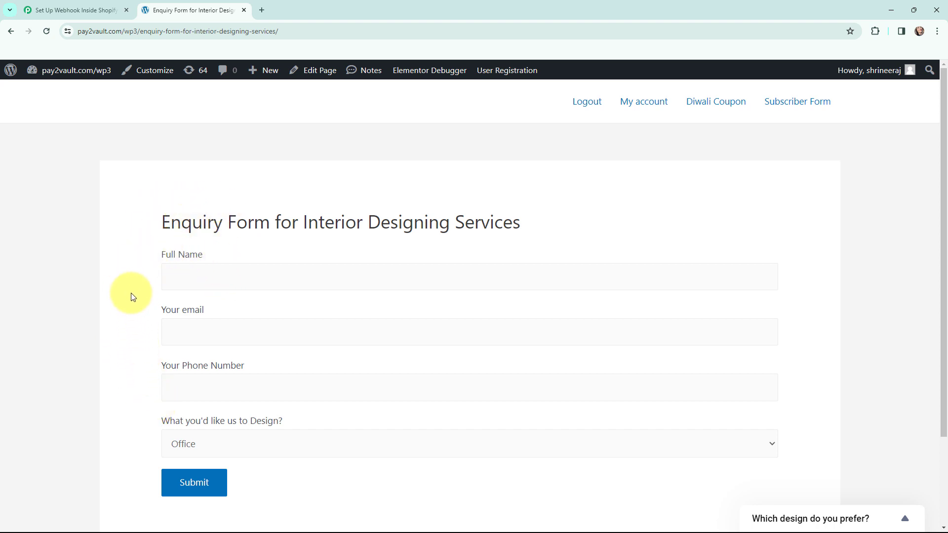
- Return to the enquiry form's editor and enable Send to Webhook in its webhook settings
key("alt+Left")
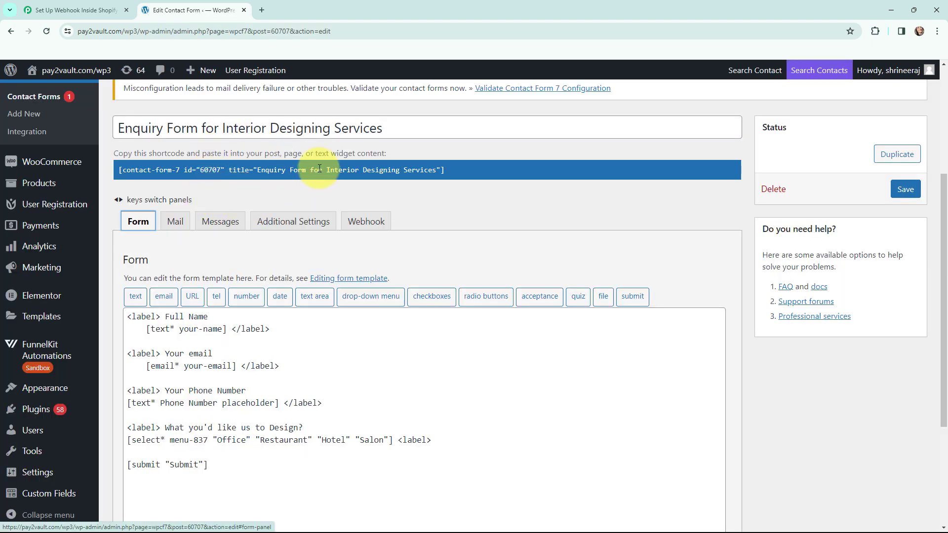
left_click(361, 223)
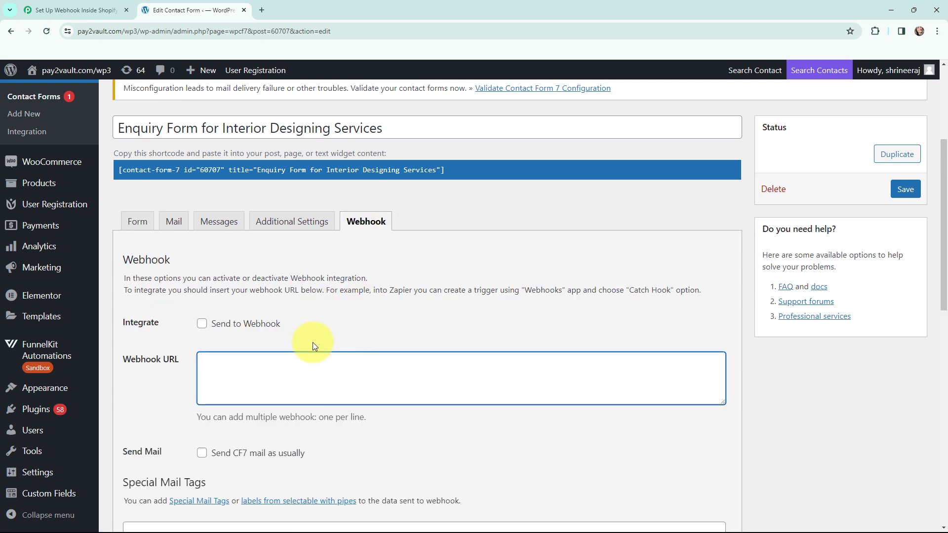
left_click(202, 325)
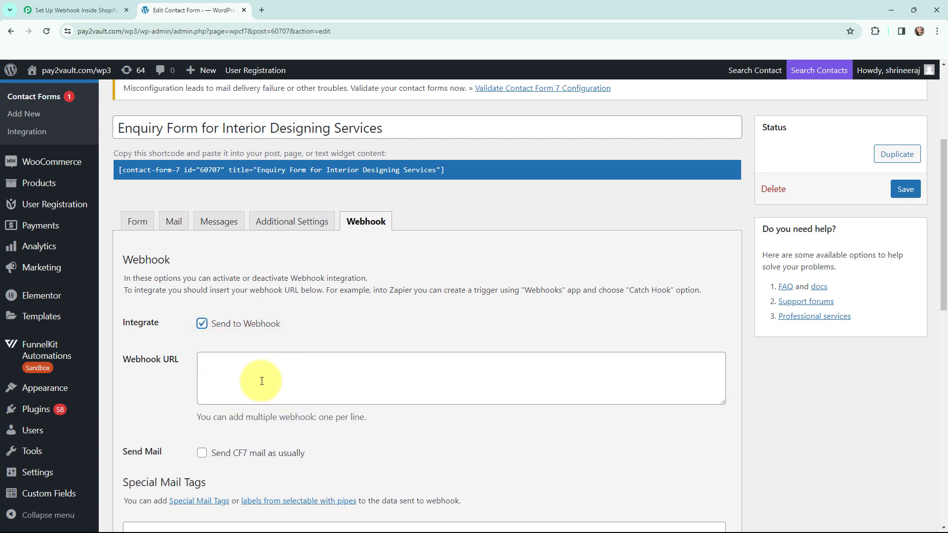
- Copy the webhook URL from the Pabbly Connect workflow into the enquiry form's Webhook URL setting in WordPress and save the contact form
left_click(85, 4)
left_click(739, 450)
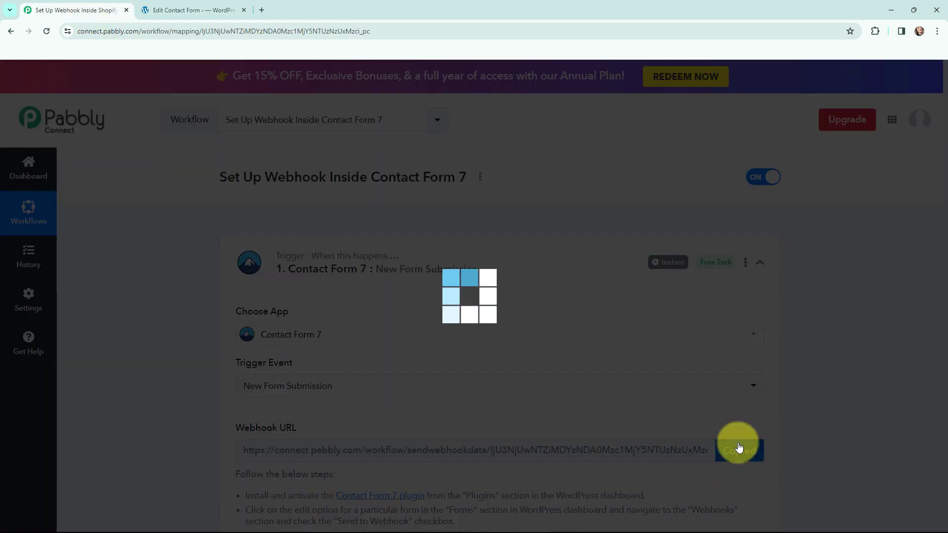
left_click(224, 5)
left_click(240, 371)
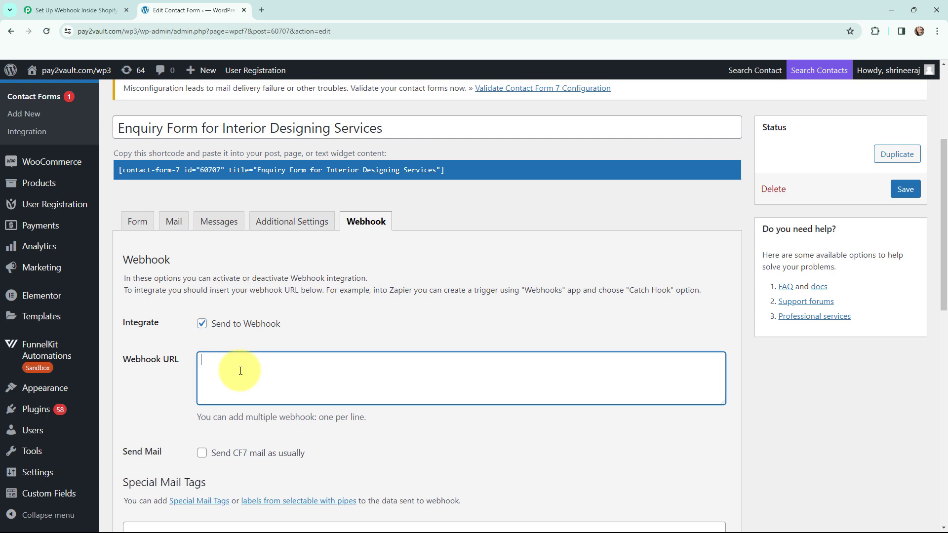
key("ctrl+v")
scroll(292, 301, "down", 3)
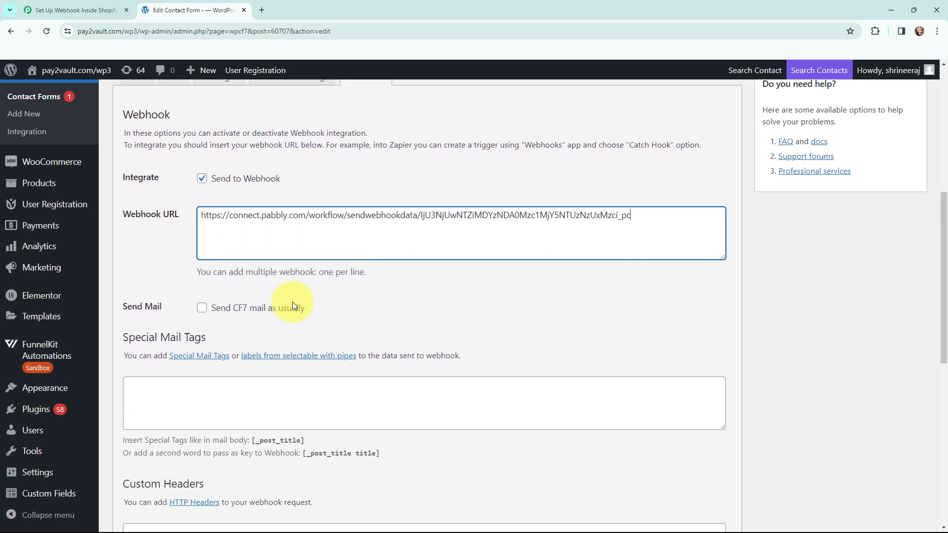
scroll(293, 301, "down", 9)
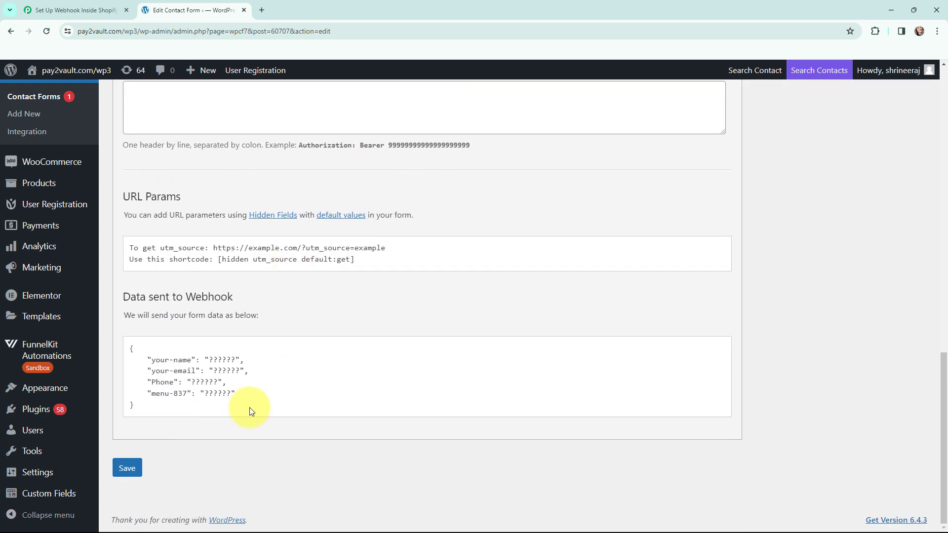
left_click(127, 471)
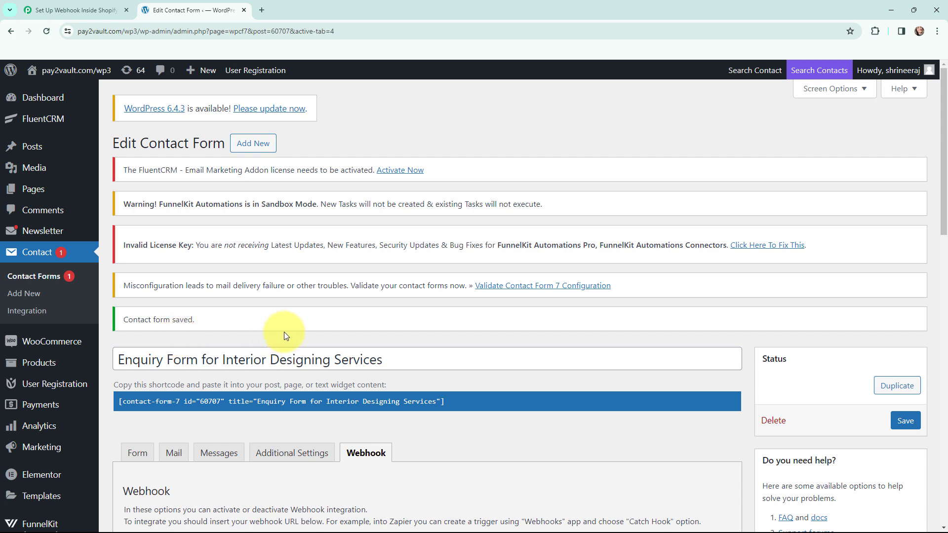
scroll(289, 330, "down", 1)
scroll(291, 335, "up", 1)
- With the workflow waiting for a webhook response, open the live enquiry form in an incognito window and submit a test enquiry for Restaurant
left_click(79, 10)
scroll(176, 235, "down", 3)
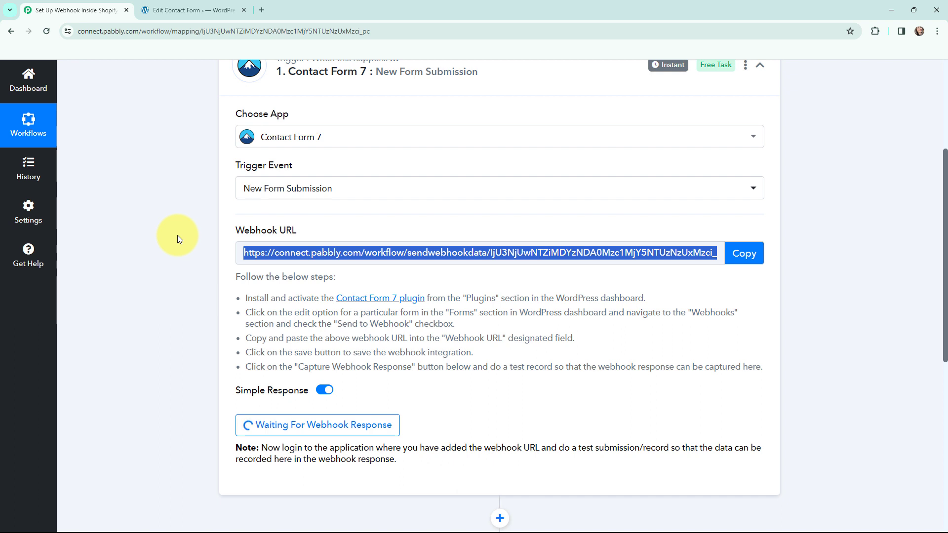
key("ctrl+shift+n")
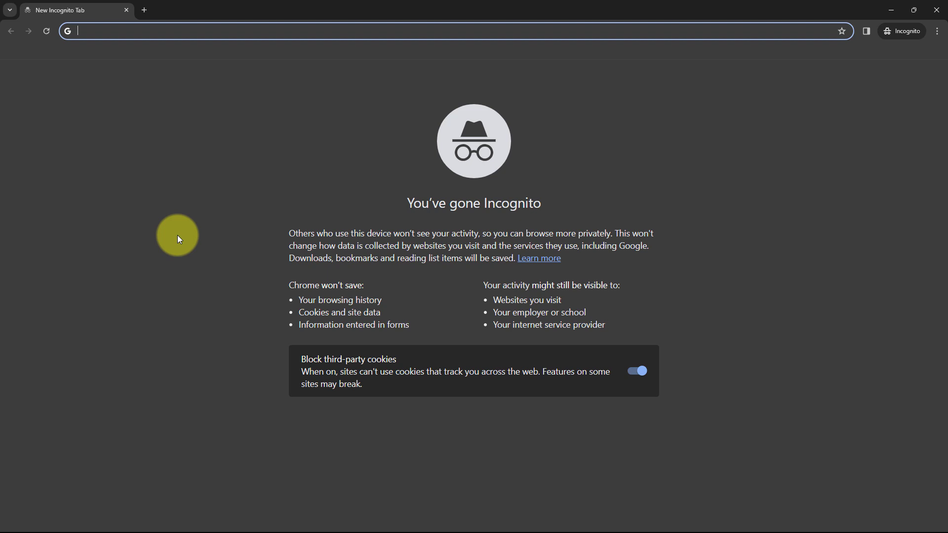
key("ctrl+v")
key("Return")
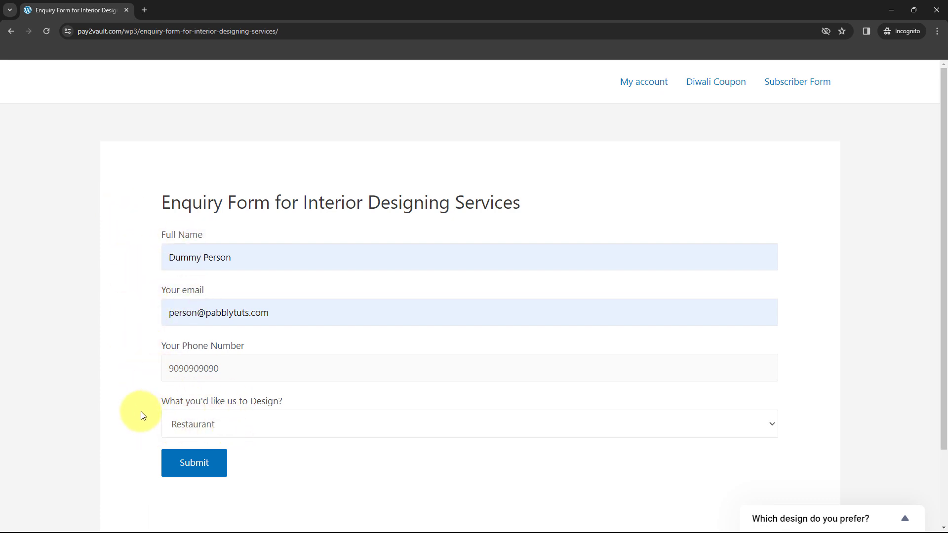
left_click(195, 467)
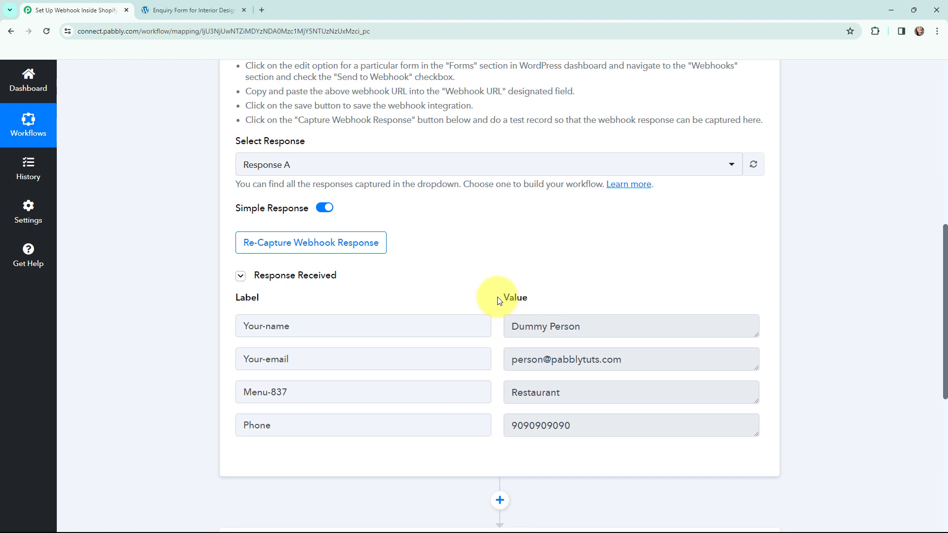
- Review the captured webhook response in the workflow and collapse the Contact Form 7 trigger
scroll(498, 302, "up", 9)
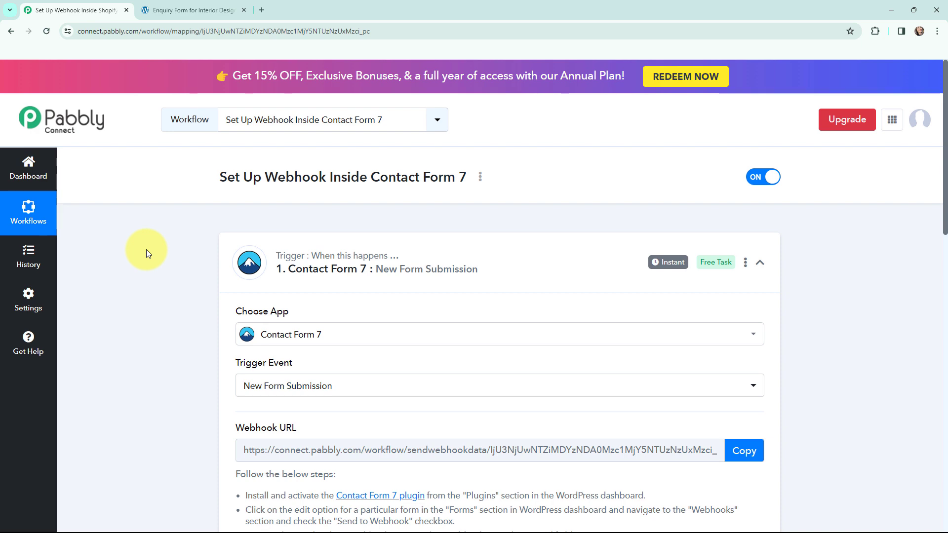
scroll(146, 250, "down", 10)
scroll(144, 250, "up", 2)
scroll(144, 250, "up", 8)
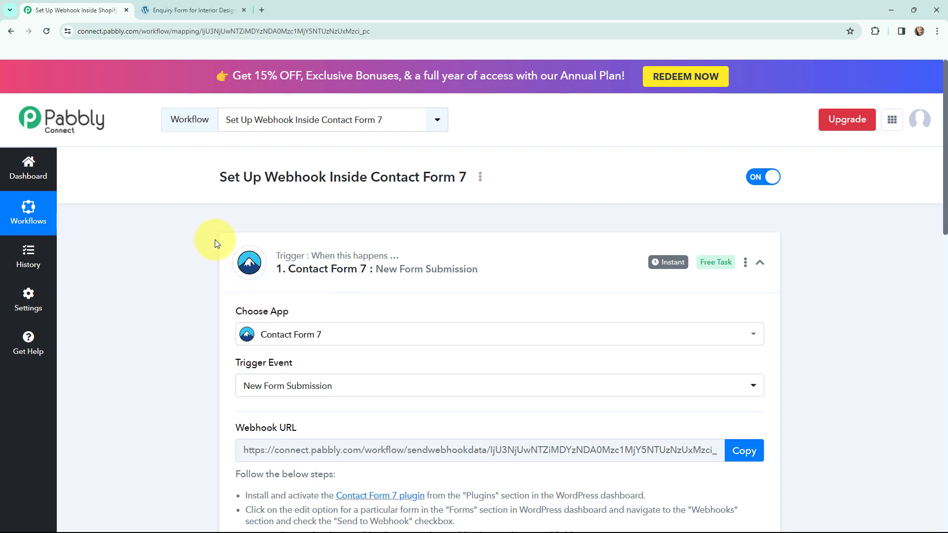
left_click(249, 259)
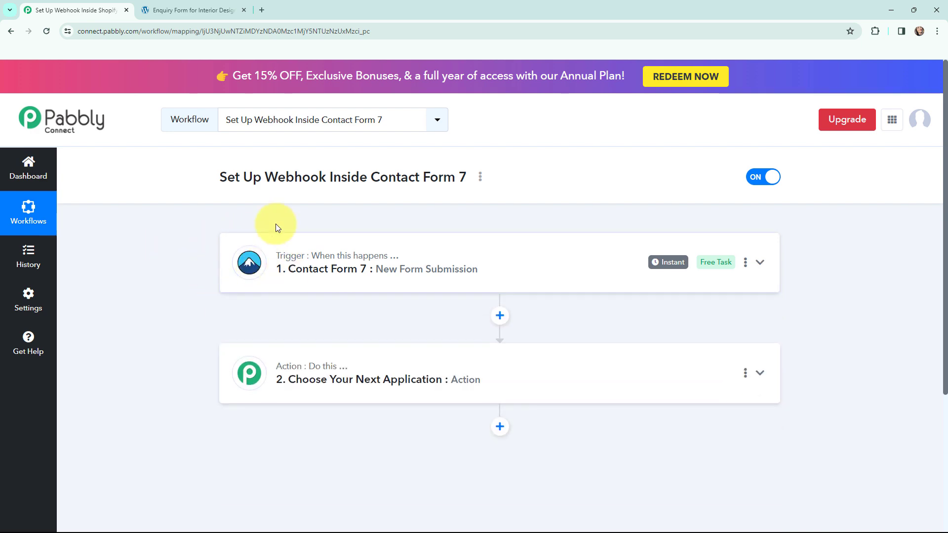
- Set the workflow's action app to Google Sheets with the action event Add New Row
left_click(251, 367)
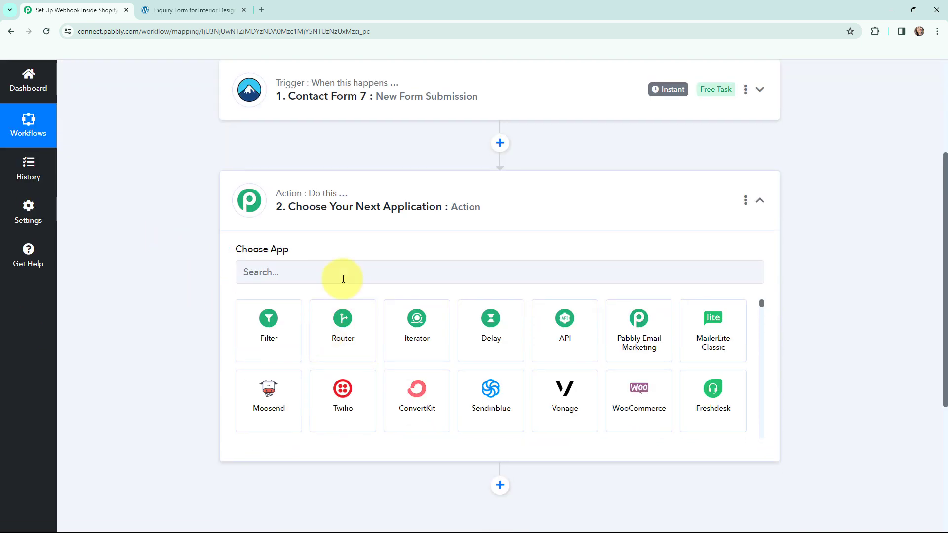
left_click(345, 273)
type("goog")
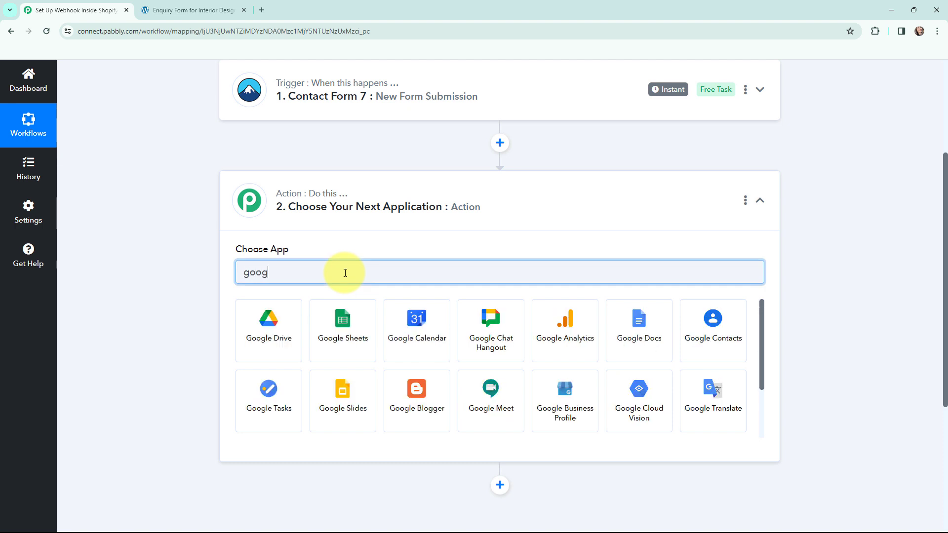
type("le sheets")
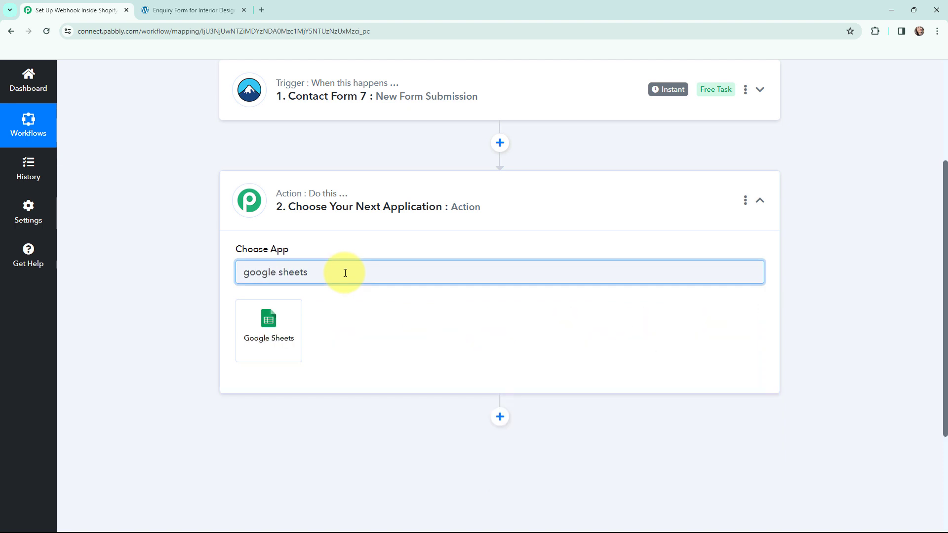
left_click(270, 324)
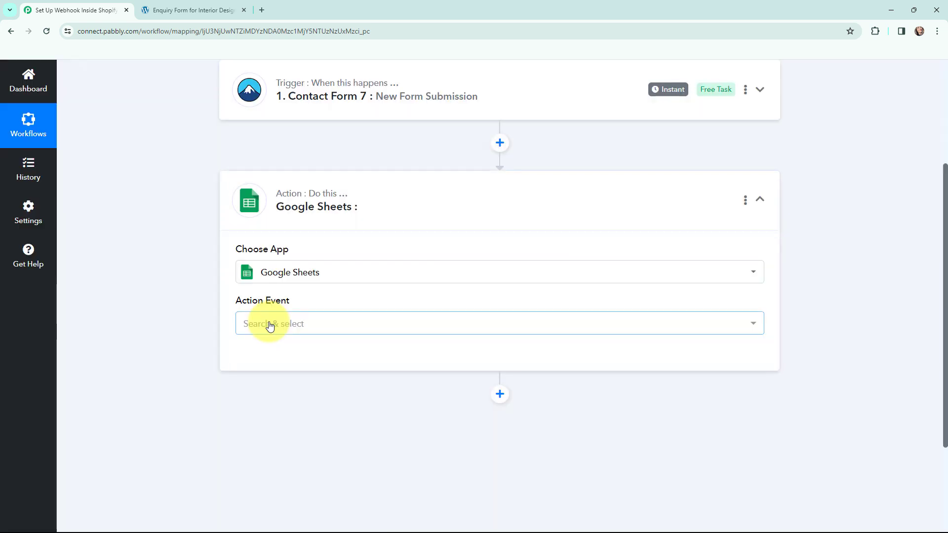
left_click(269, 324)
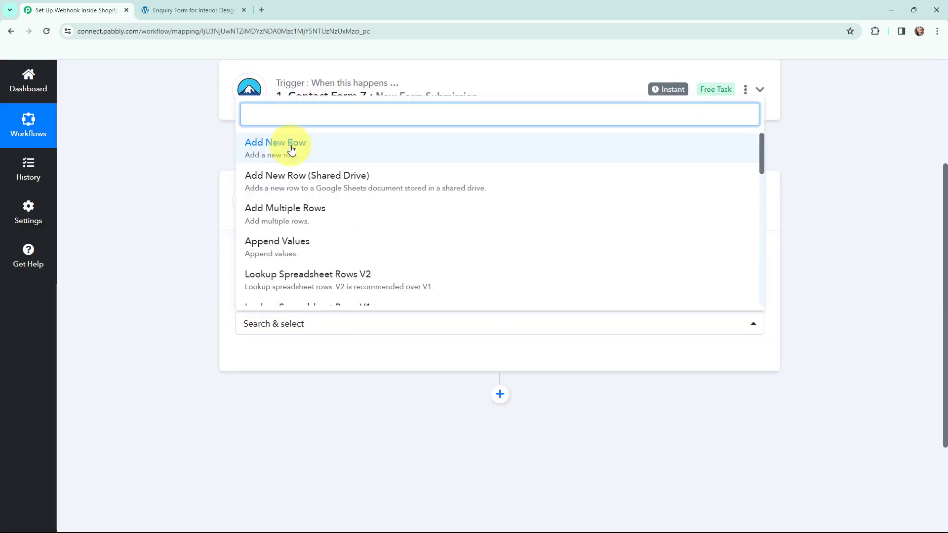
left_click(291, 149)
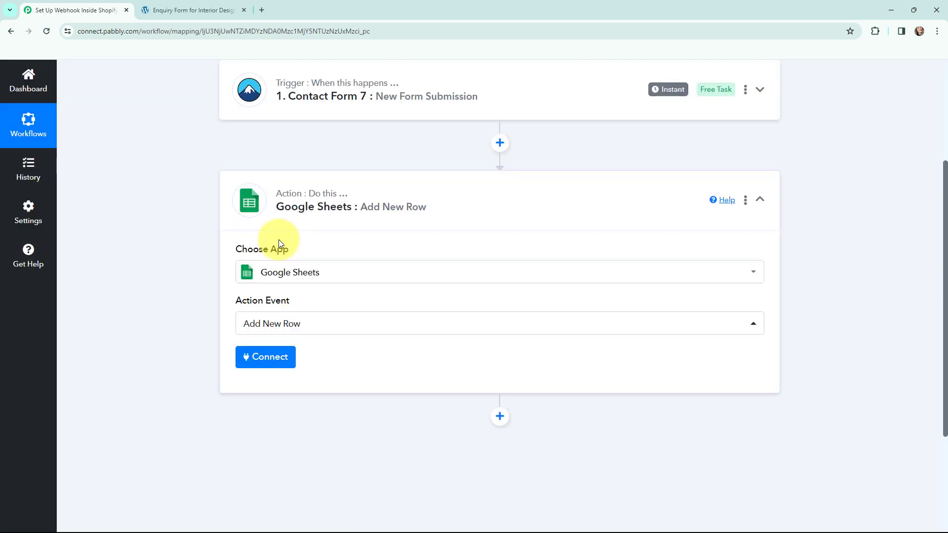
- Connect the Google Sheets action through a new connection by signing in with Google and authorizing the account
left_click(263, 362)
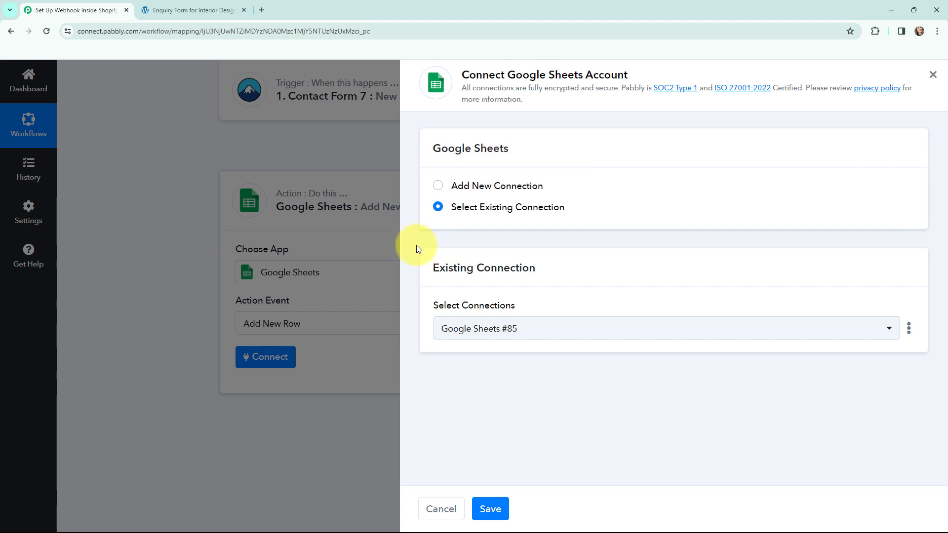
left_click(439, 189)
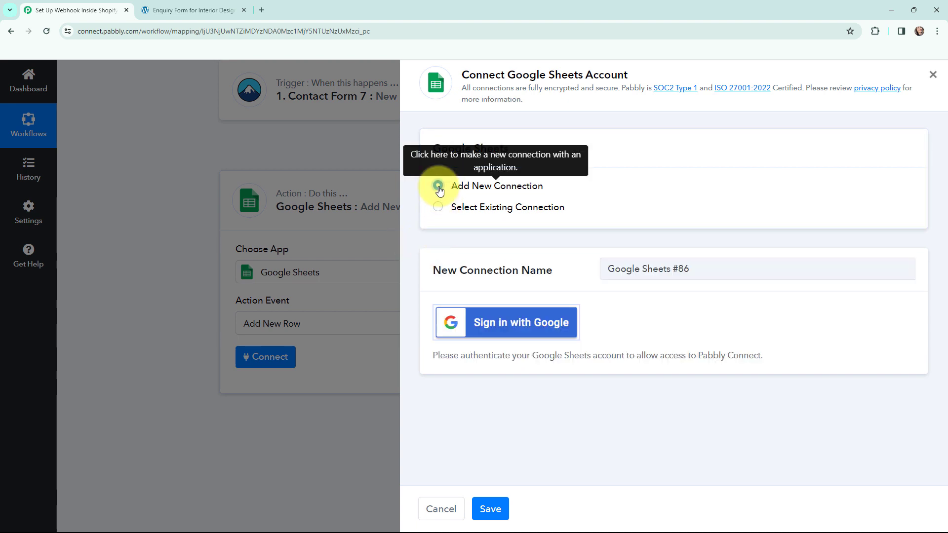
left_click(475, 324)
left_click(285, 253)
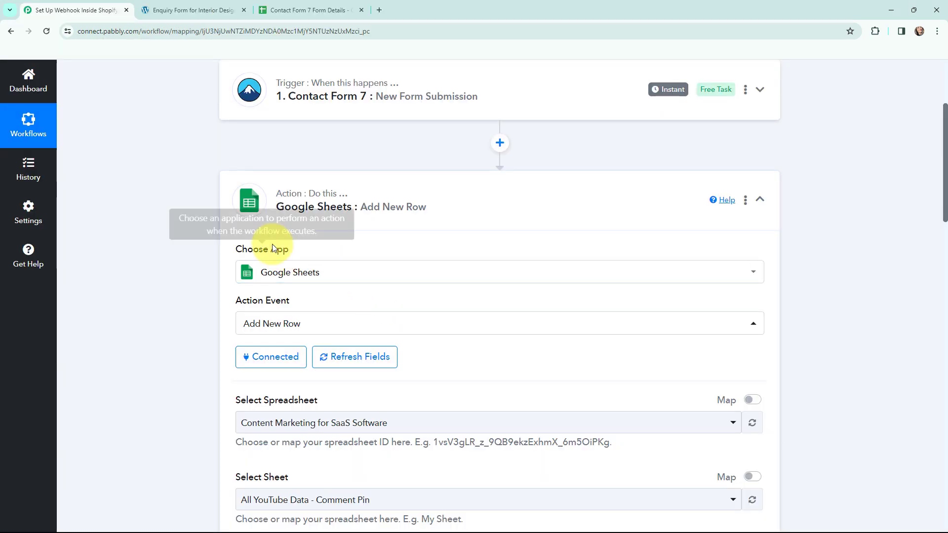
- Check the column headings of the target Google spreadsheet and select Contact Form 7 Form Details as the action's spreadsheet
scroll(214, 218, "down", 1)
scroll(214, 217, "down", 2)
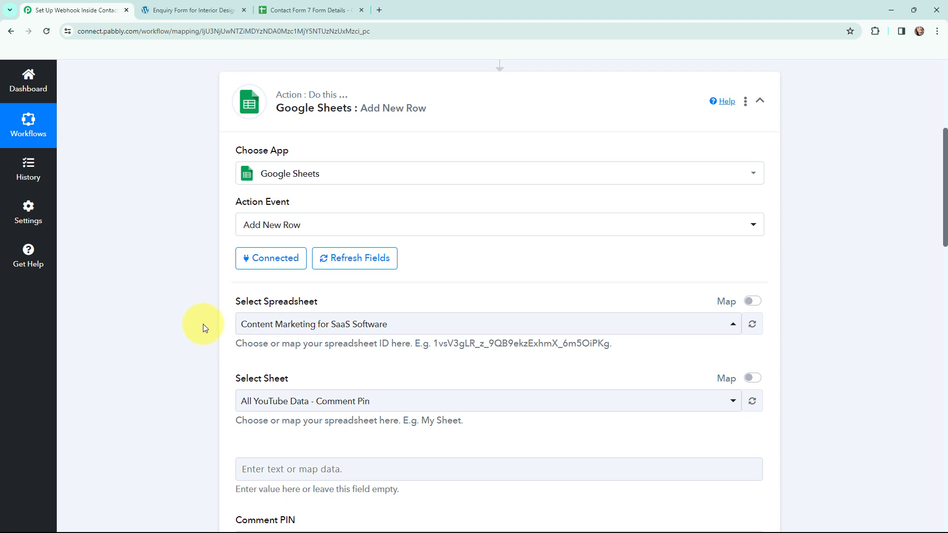
left_click(308, 5)
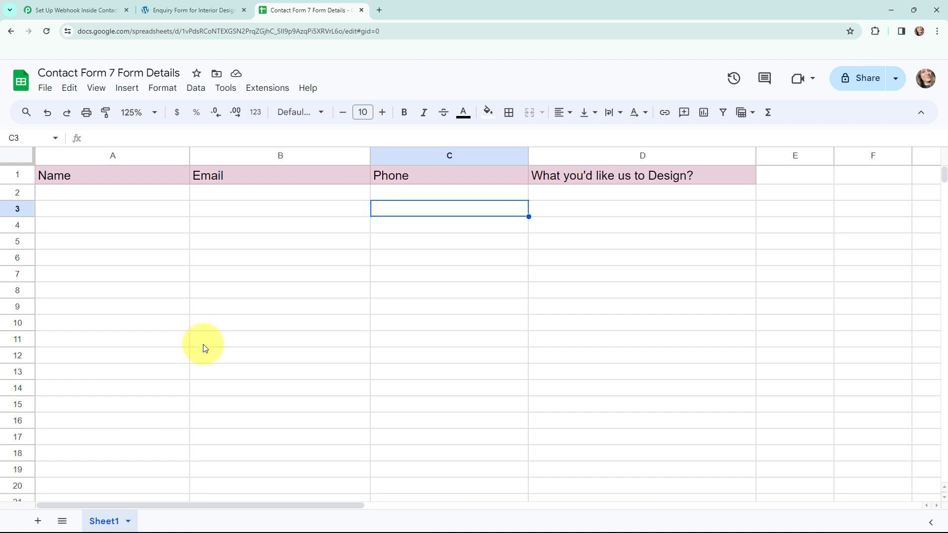
left_click(108, 3)
left_click(332, 318)
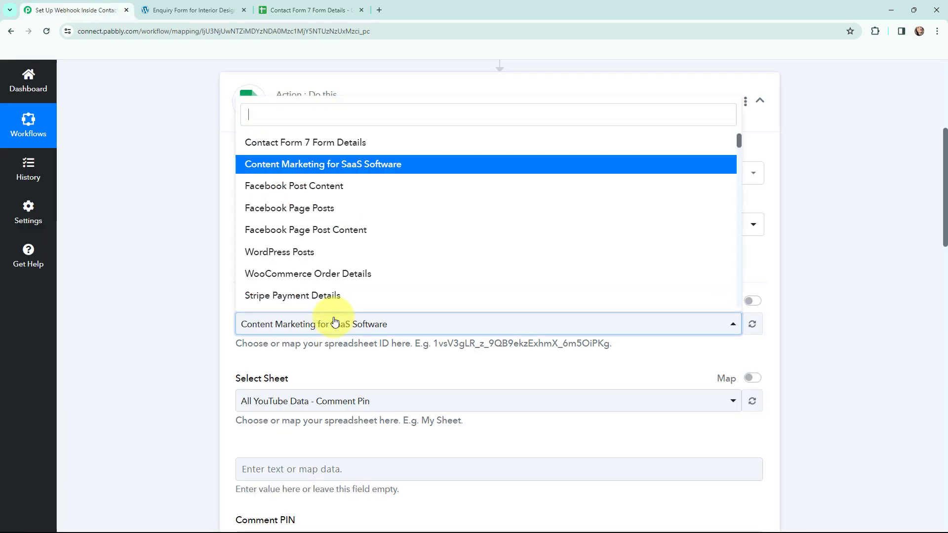
left_click(383, 144)
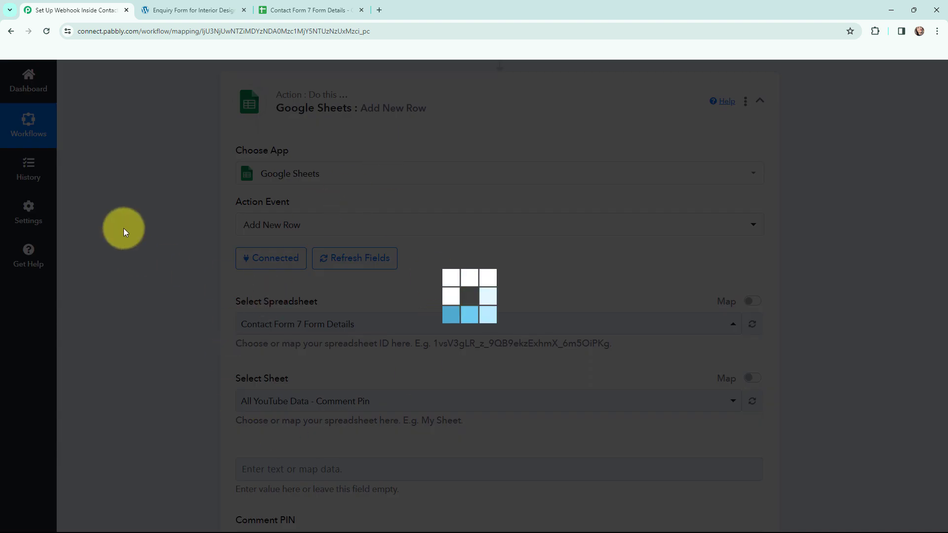
scroll(229, 182, "down", 6)
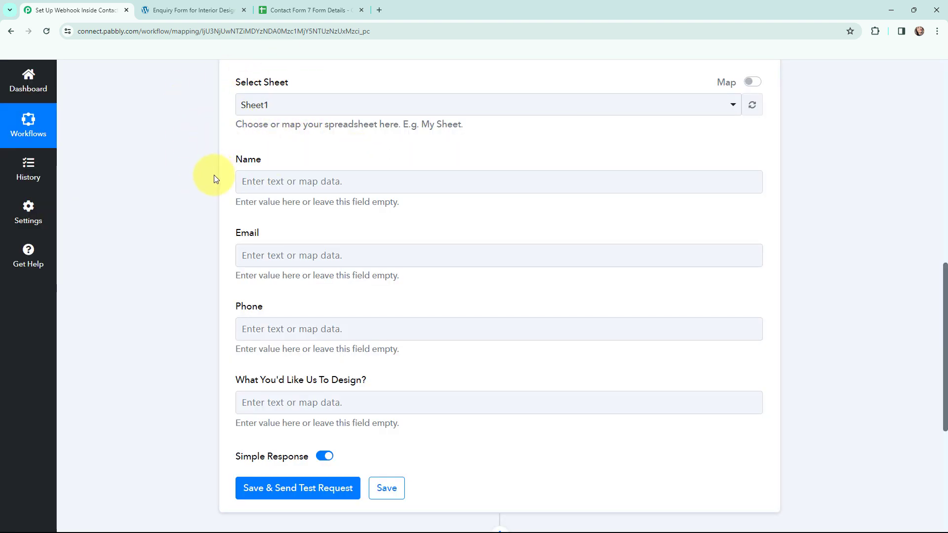
- Map the Name field to Your-name and the Email field to Your-email from the Contact Form 7 submission
left_click(288, 183)
left_click(303, 275)
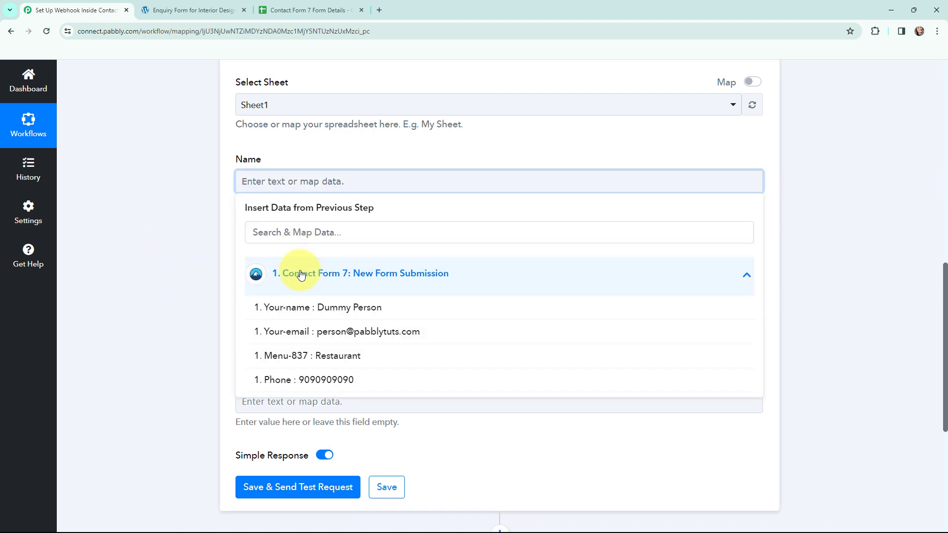
left_click(313, 309)
left_click(206, 246)
left_click(271, 263)
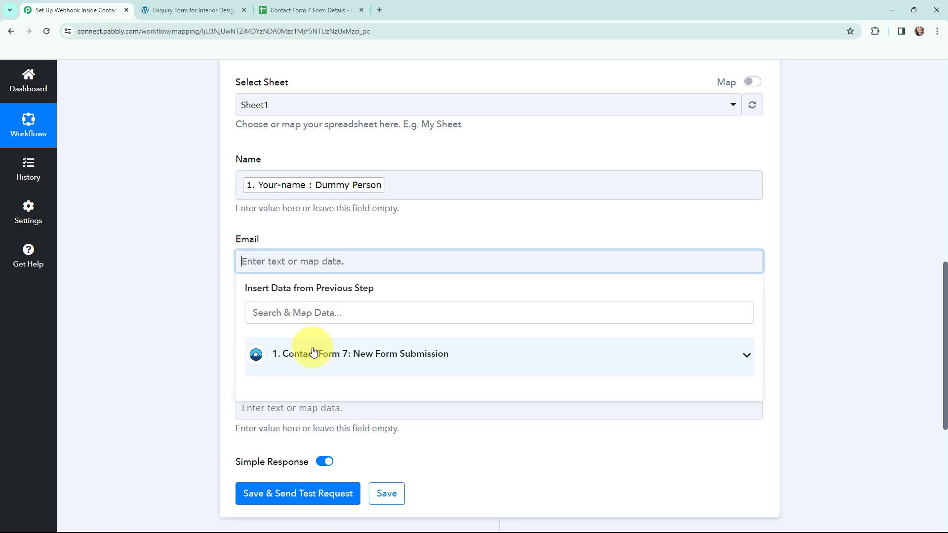
left_click(313, 354)
left_click(332, 411)
left_click(195, 280)
- Map Phone to the submission's Phone value and What You'd Like Us To Design? to Menu-837
scroll(272, 250, "down", 2)
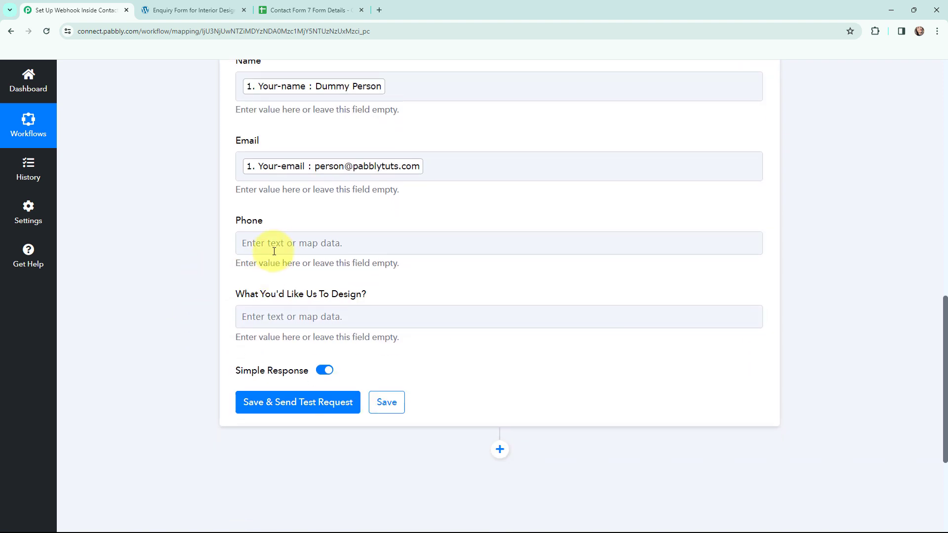
left_click(271, 244)
left_click(295, 335)
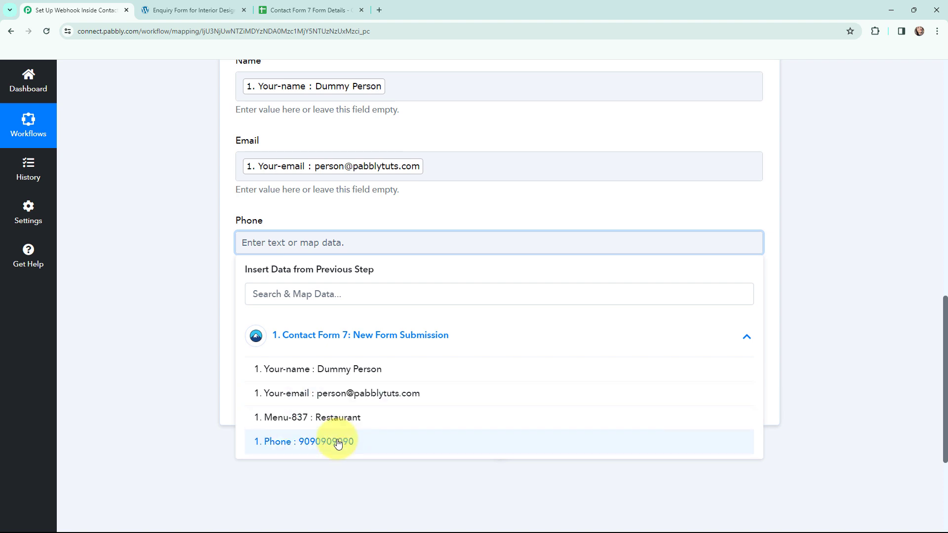
left_click(339, 441)
left_click(295, 330)
left_click(306, 414)
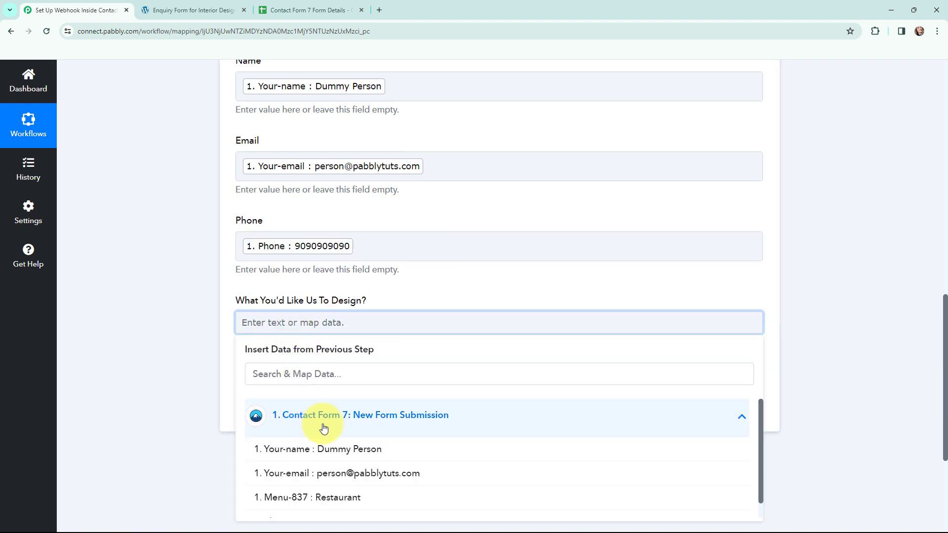
left_click(337, 501)
left_click(147, 283)
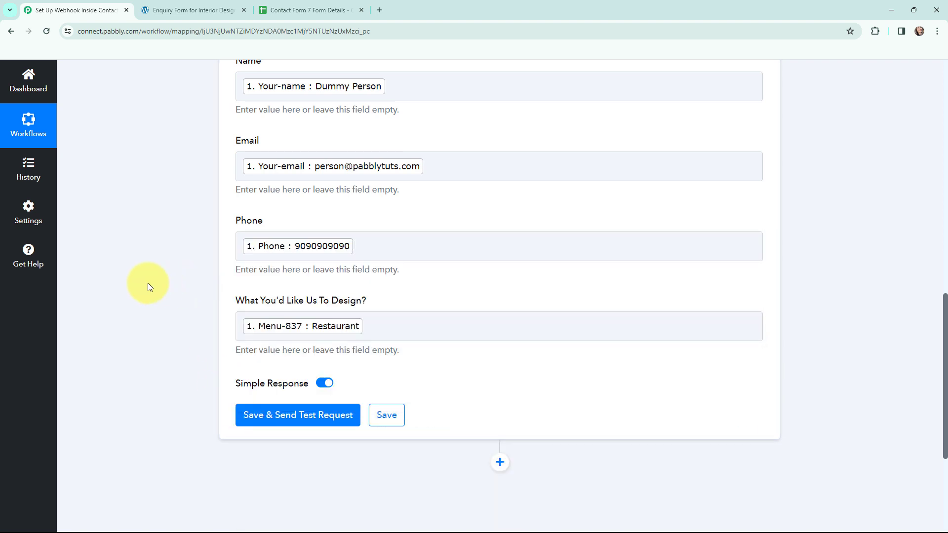
- Save the Google Sheets action with a test request, review its response, and check the spreadsheet for the added row
scroll(147, 283, "up", 2)
scroll(147, 283, "down", 1)
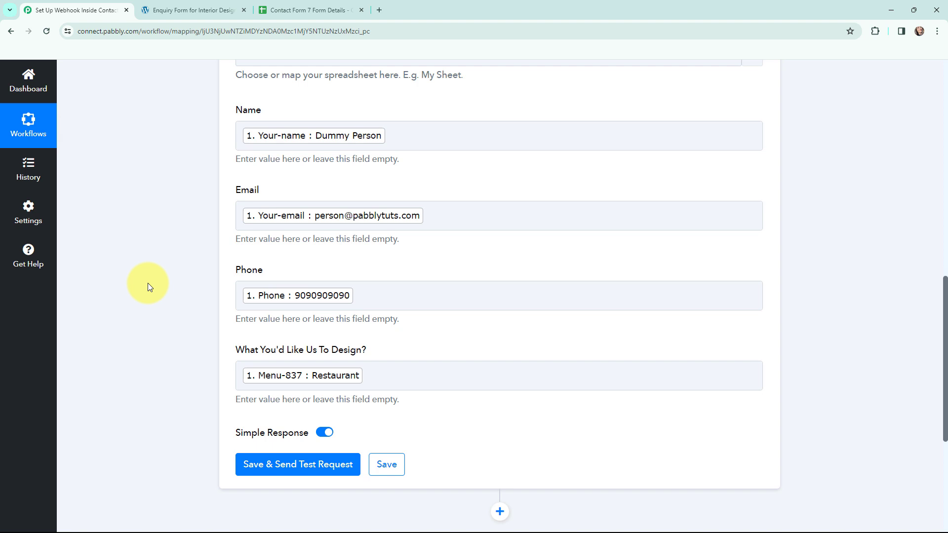
left_click(287, 465)
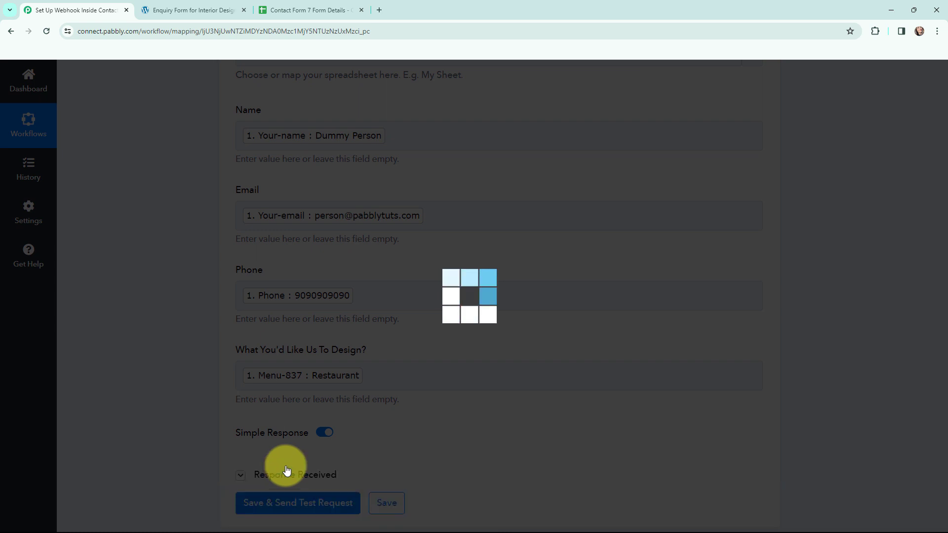
scroll(456, 369, "down", 1)
scroll(456, 368, "down", 5)
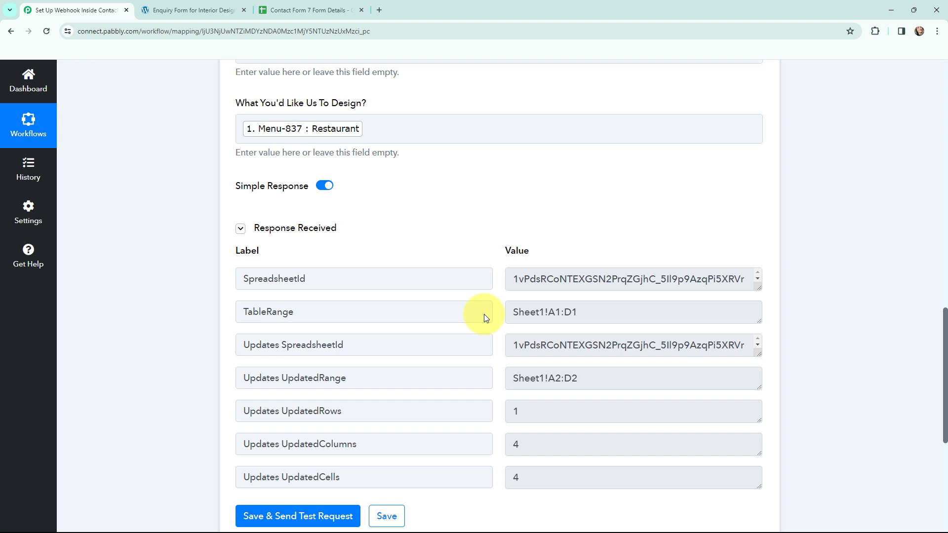
key("ctrl+shift+Tab")
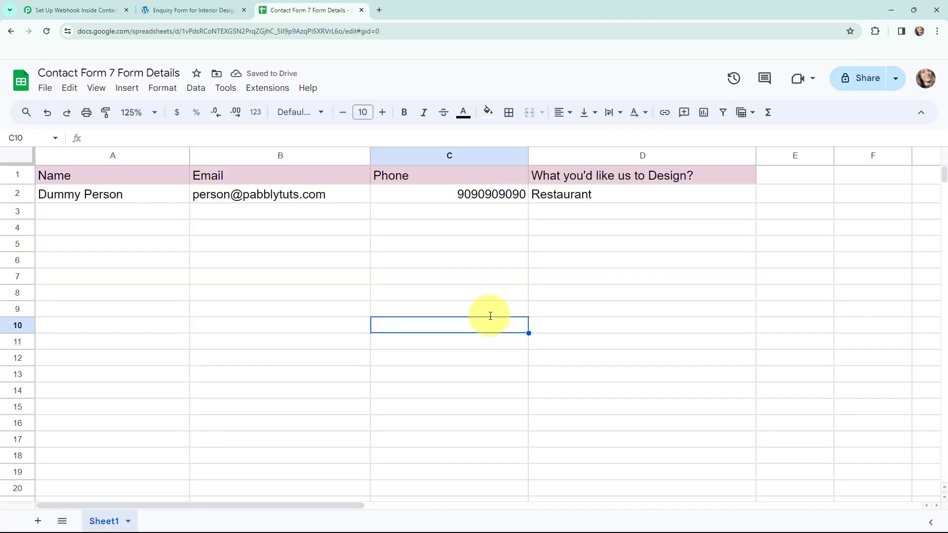